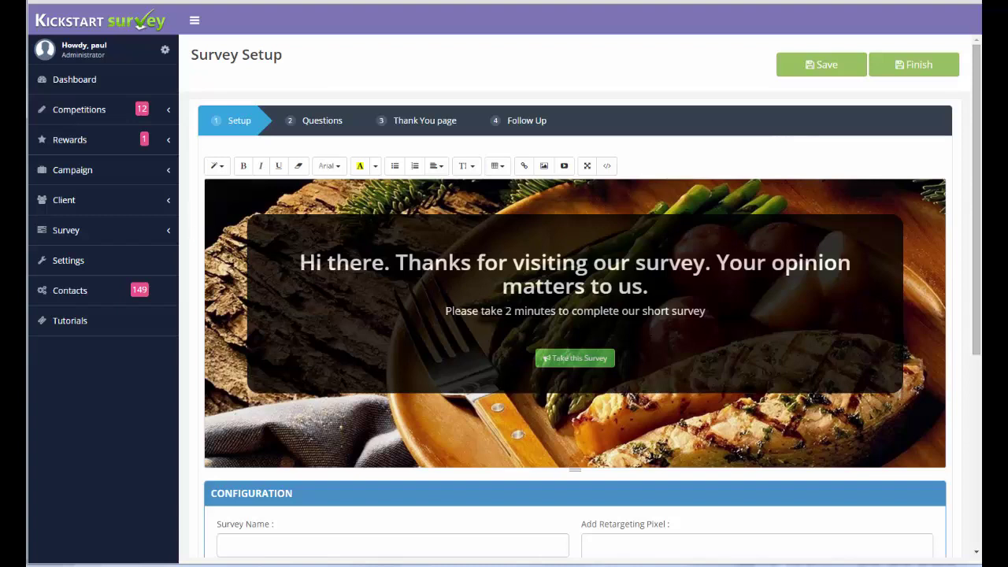
Name the survey "Dating Survey v1" and use couple_sunset.jpg as its background image
click(302, 542)
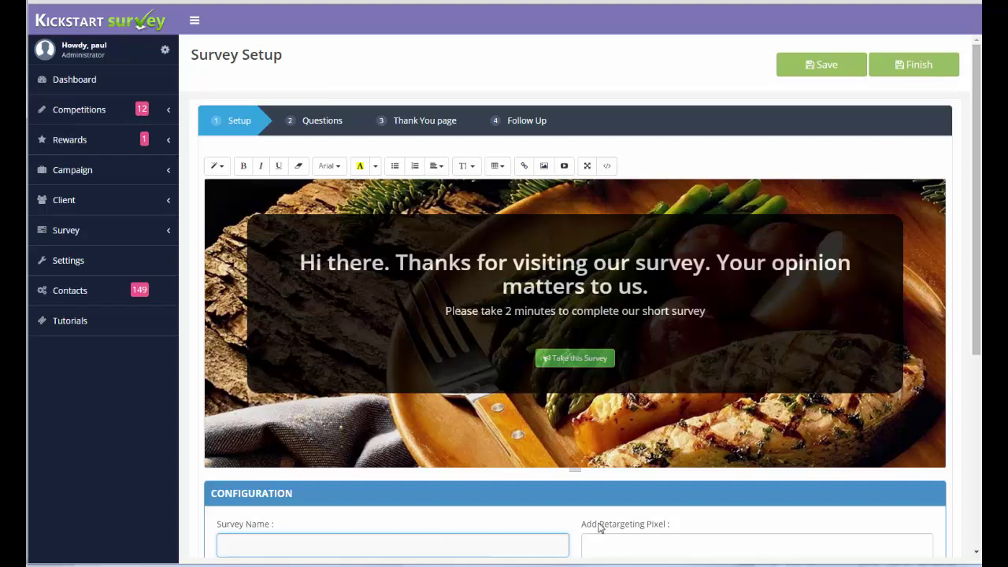
text(Dating Sur)
text(vey)
key(BackSpace)
text(ey)
drag(979, 164, 979, 271)
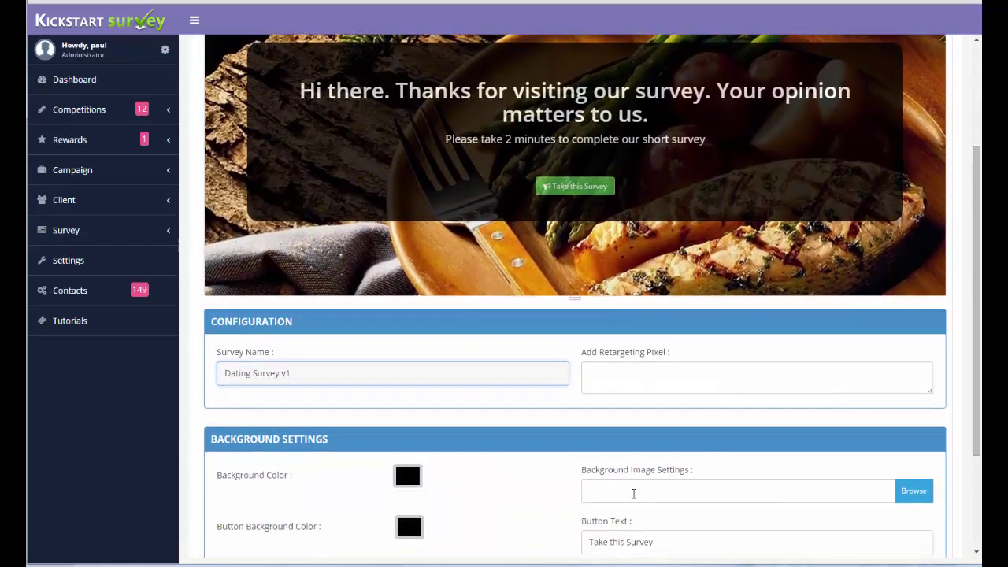
click(913, 496)
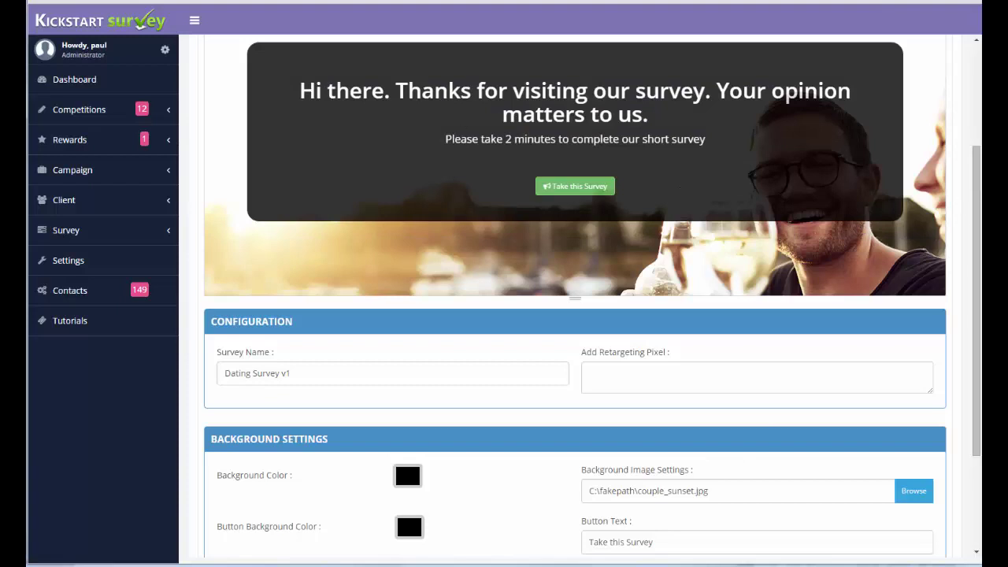
Insert "dating" before "survey" in the welcome heading and start "Your opinion matters to us." on a new line
scroll(973, 207, up, 1)
drag(972, 208, 972, 201)
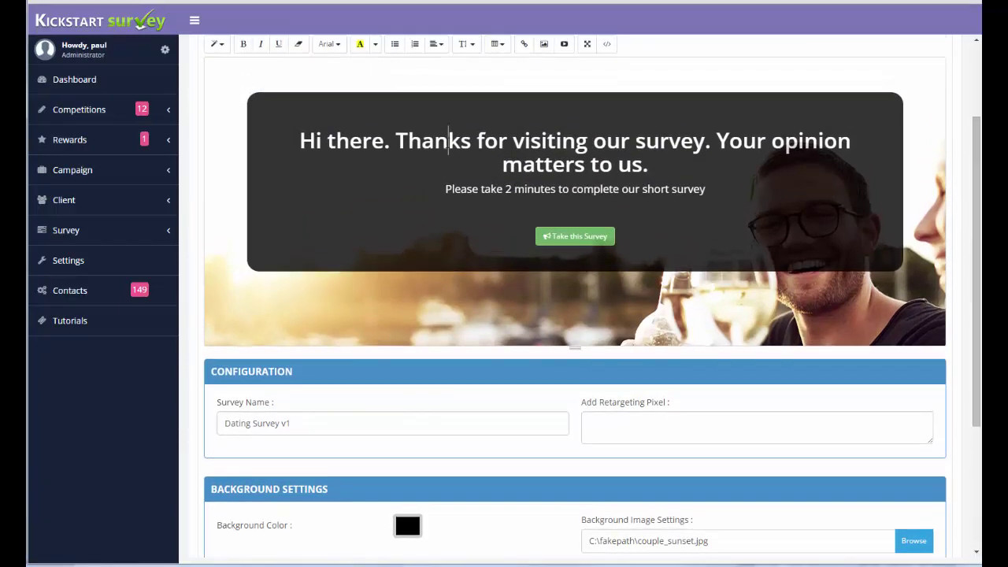
double_click(449, 143)
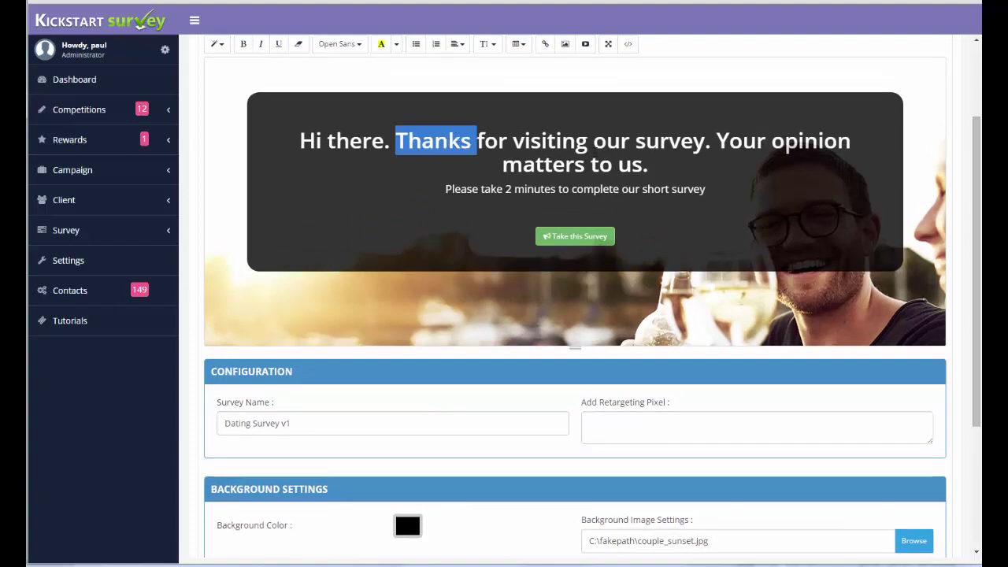
click(637, 142)
text(dating)
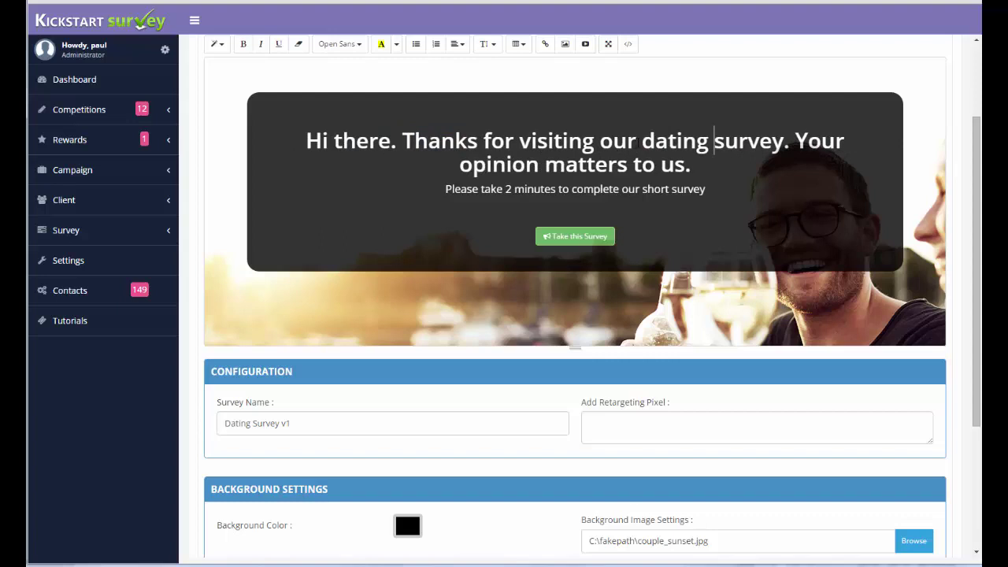
click(796, 141)
key(Return)
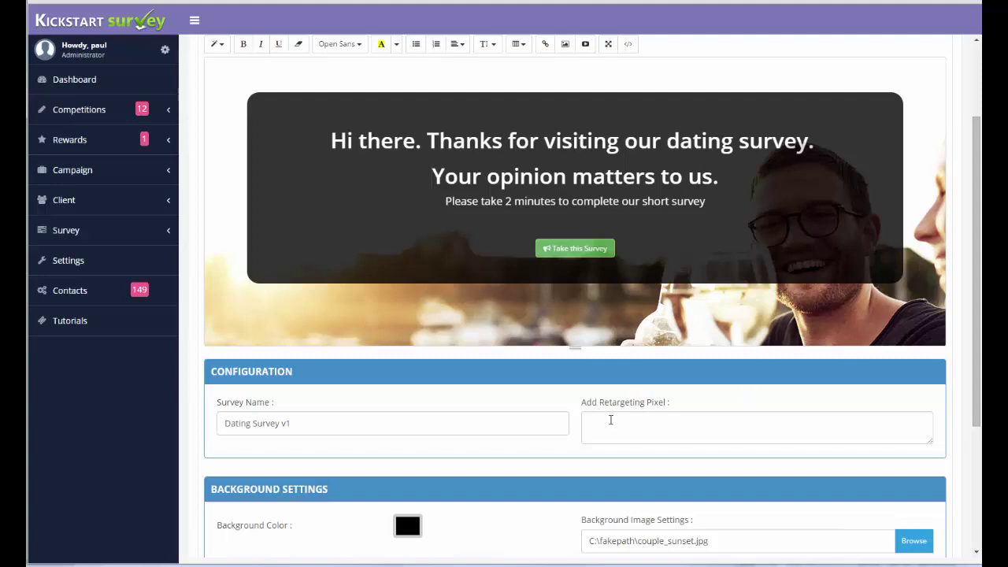
Paste the copied retargeting pixel script into the survey configuration
click(614, 416)
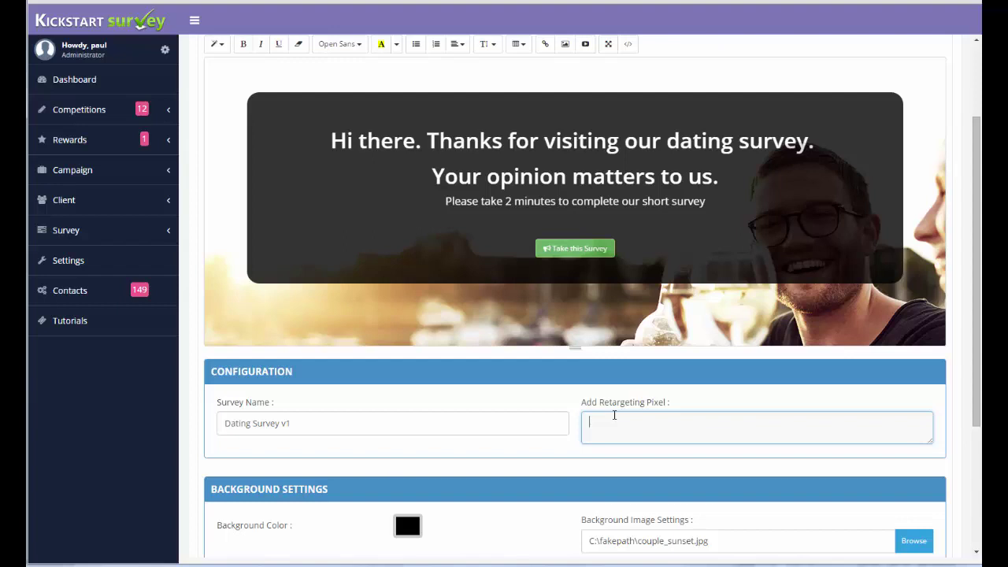
key(ctrl+v)
scroll(970, 342, down, 3)
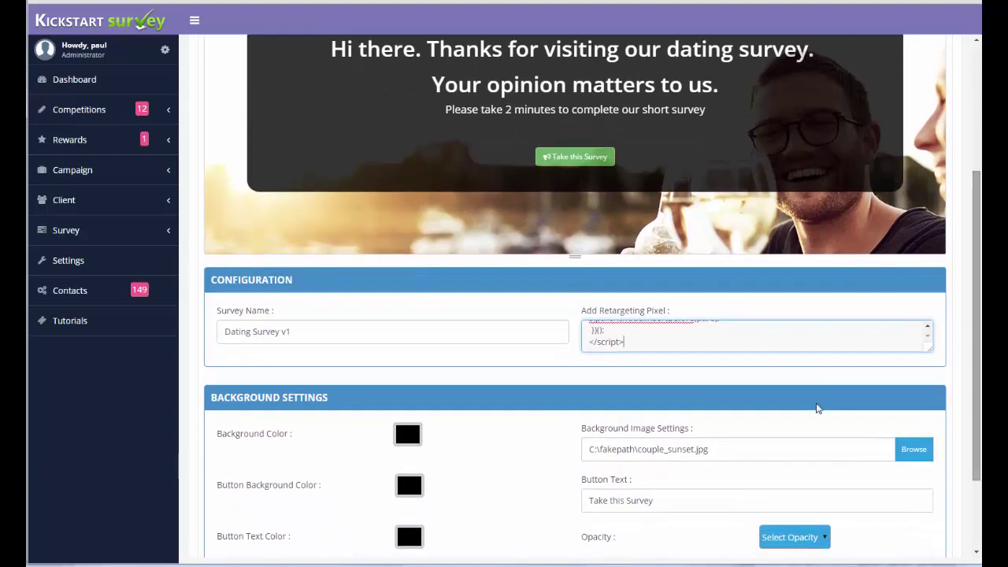
scroll(971, 425, down, 3)
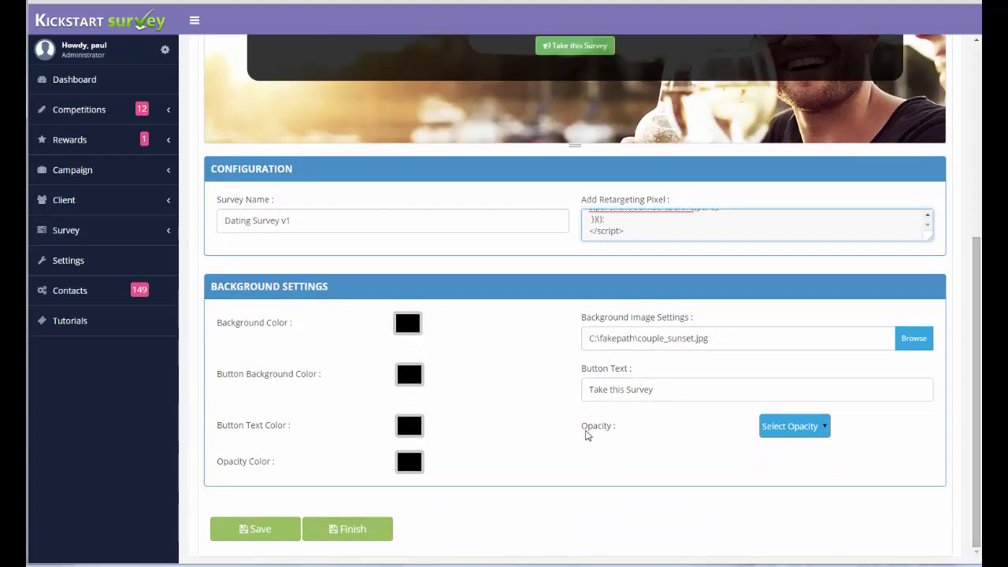
Go to the survey's Questions stage and bring up the available question types
drag(976, 367, 965, 163)
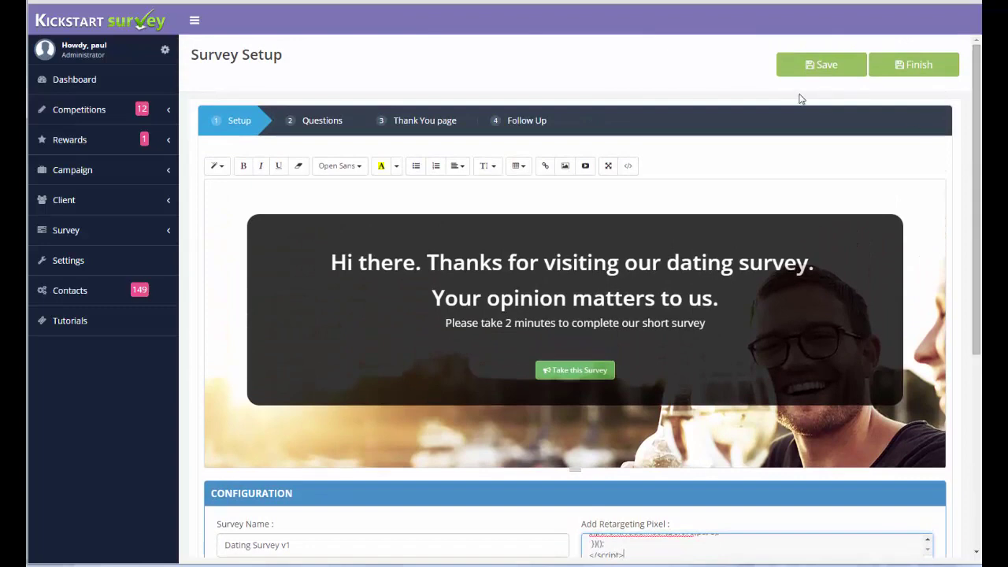
click(303, 126)
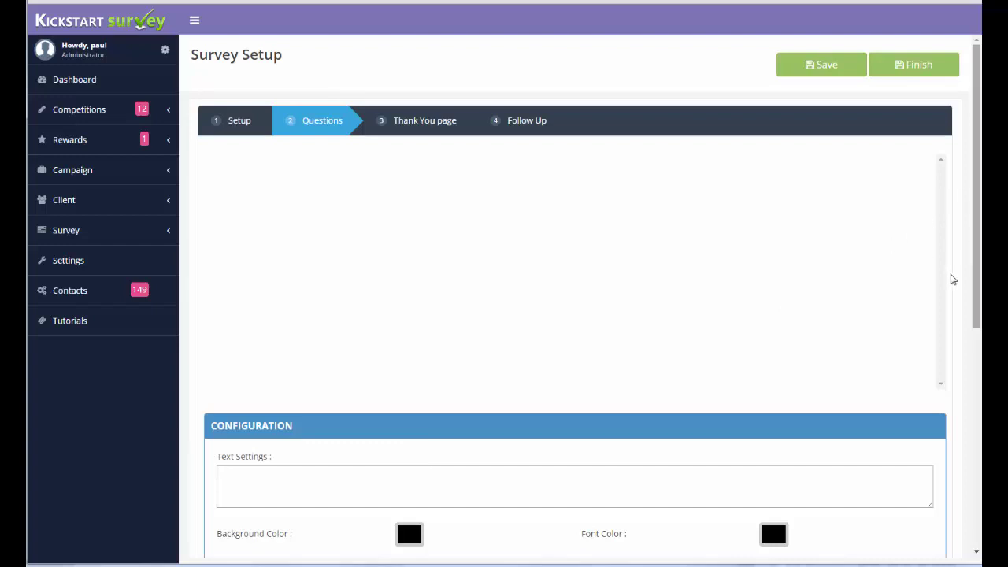
scroll(972, 321, down, 1)
scroll(972, 321, down, 4)
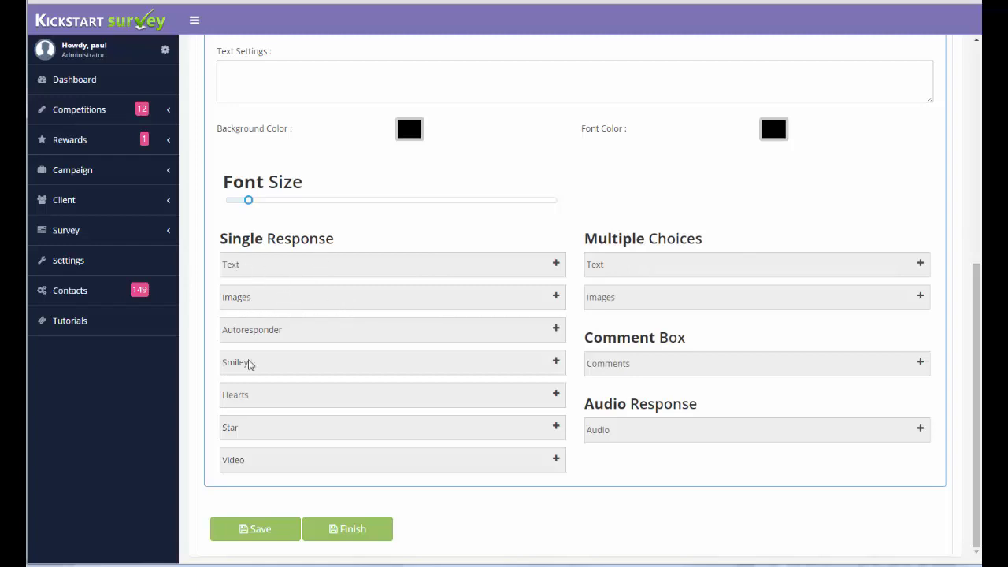
Add a single-response video question with the text "Which is the most romantic?"
click(556, 462)
scroll(541, 456, up, 2)
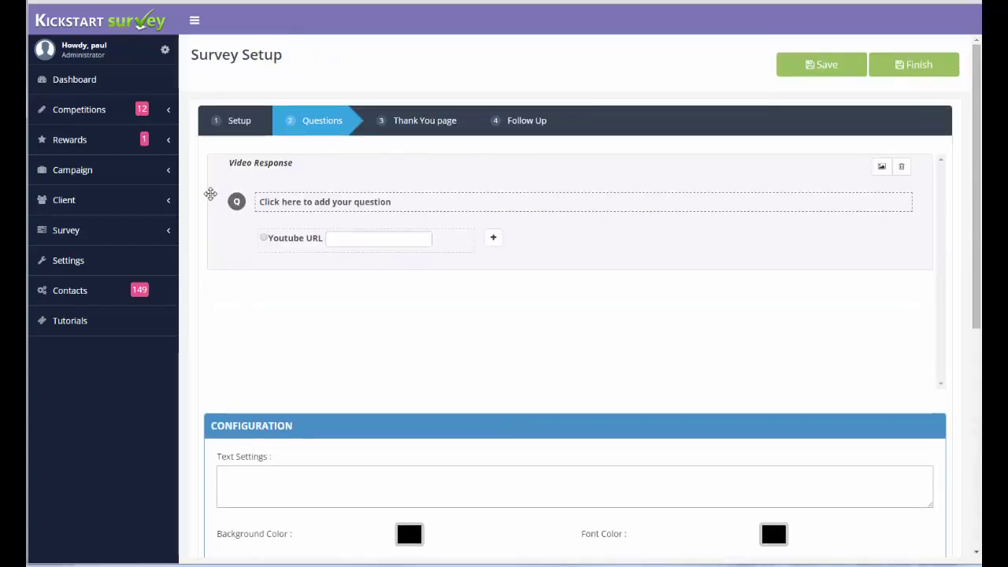
click(409, 207)
scroll(299, 103, down, 4)
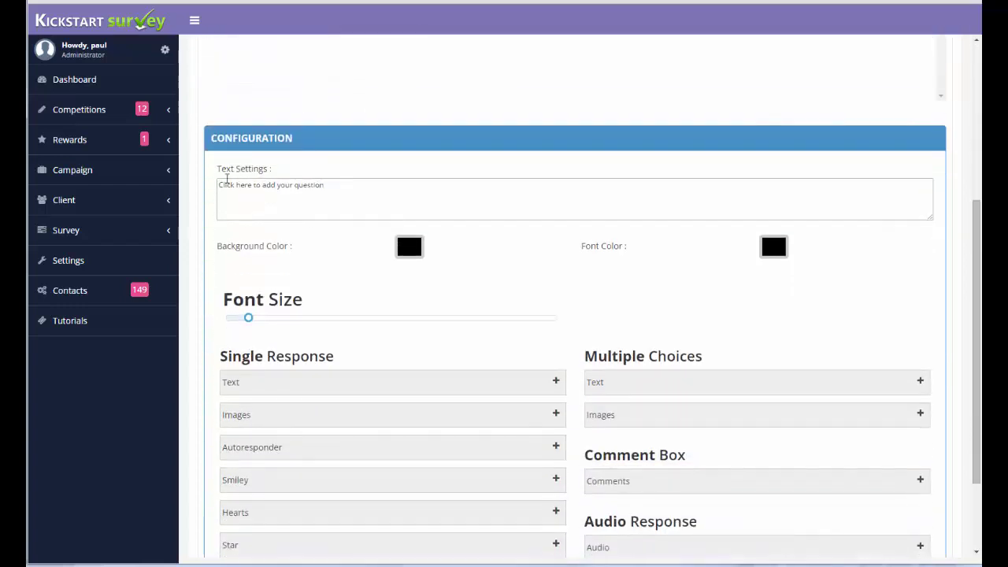
triple_click(226, 182)
text(Which is the most r)
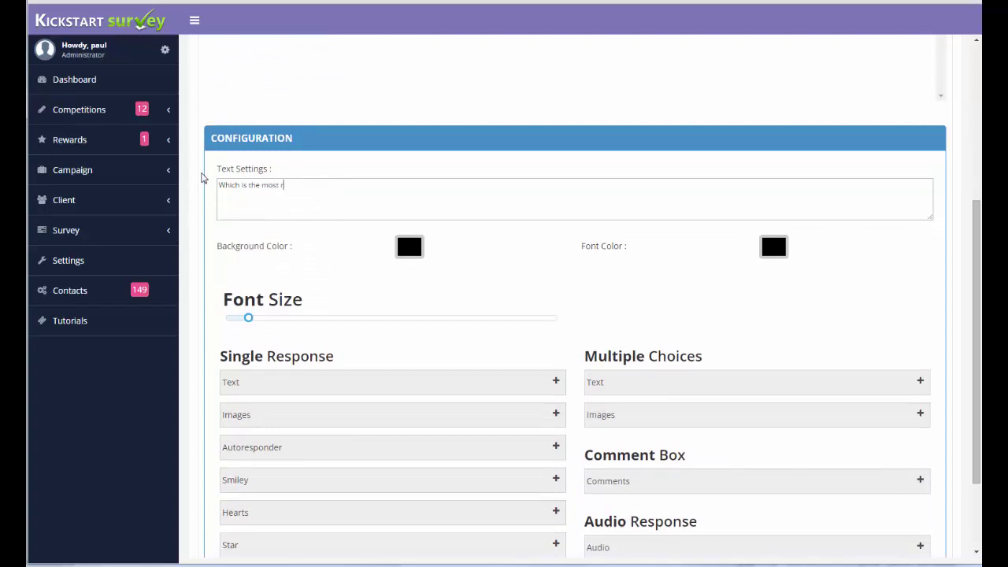
text(omantic?)
Add a second YouTube URL answer option to the video question
scroll(342, 219, up, 2)
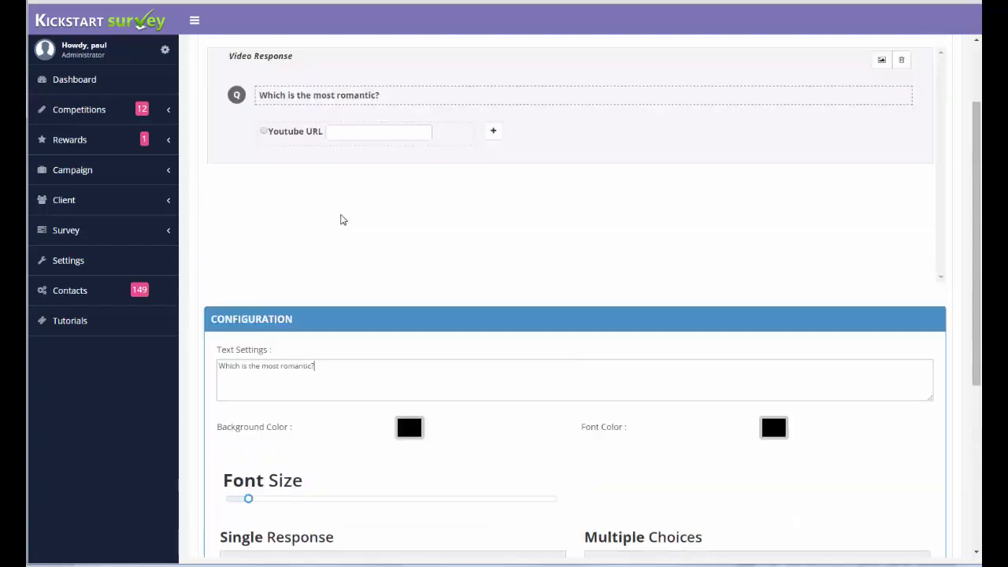
click(265, 131)
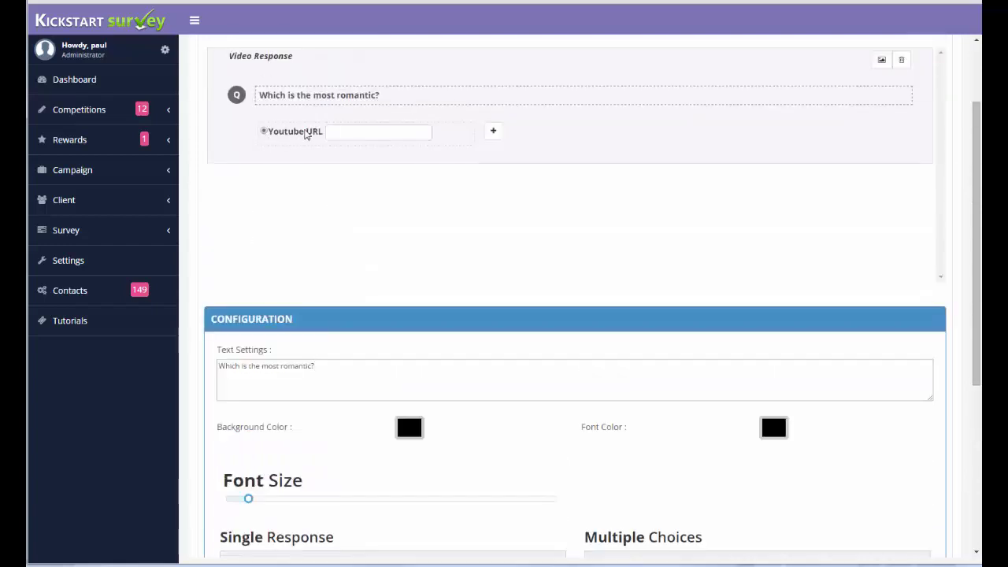
click(358, 130)
click(493, 130)
click(493, 130)
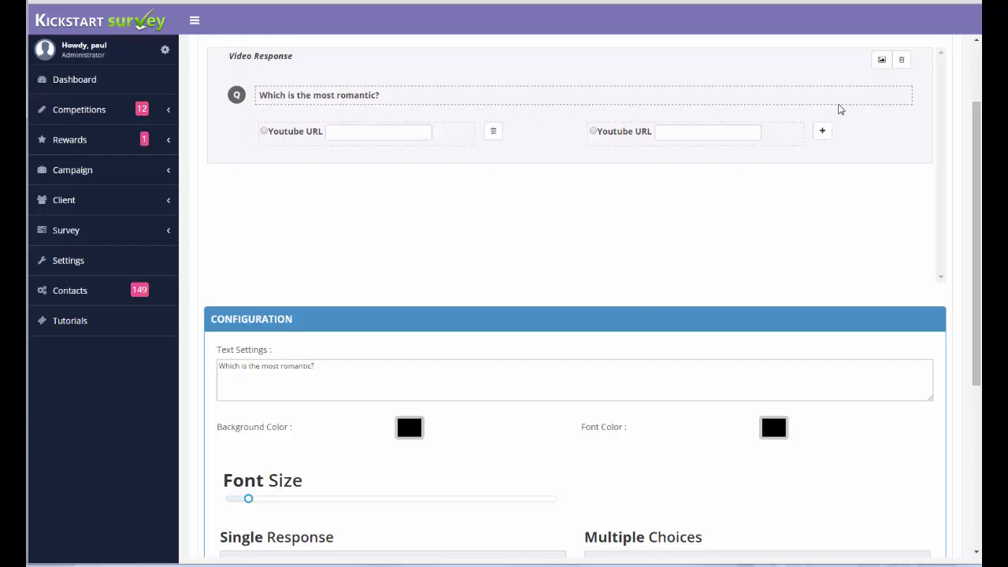
Add an audio response question with the text "What is your favourite romantic mood music?"
scroll(623, 205, down, 4)
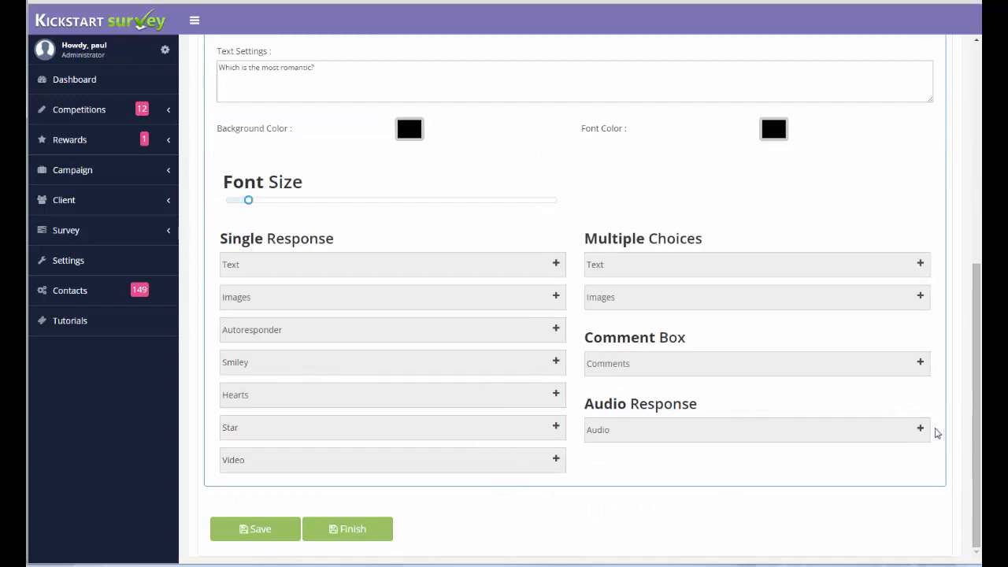
click(920, 429)
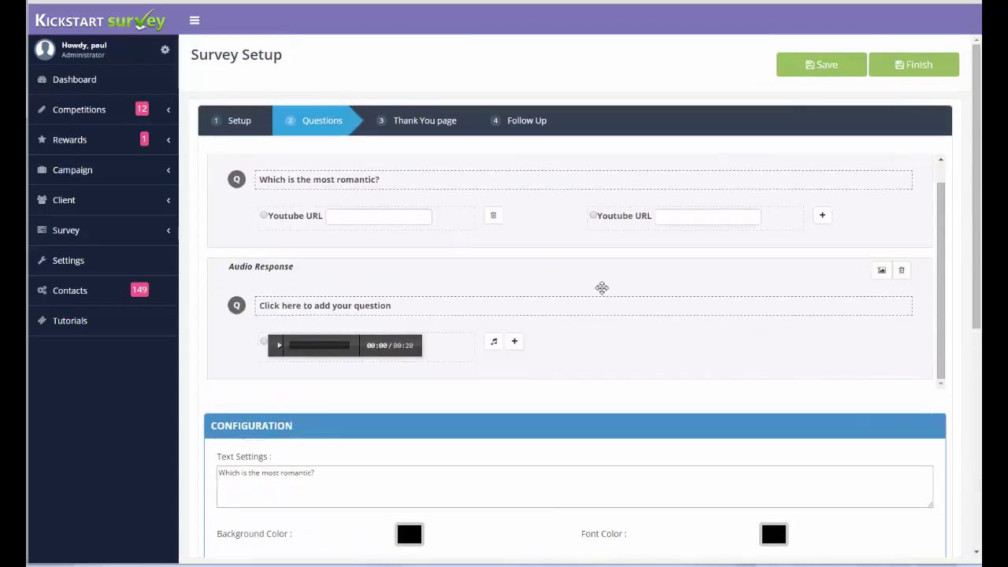
click(396, 306)
scroll(396, 305, down, 5)
drag(326, 186, 173, 183)
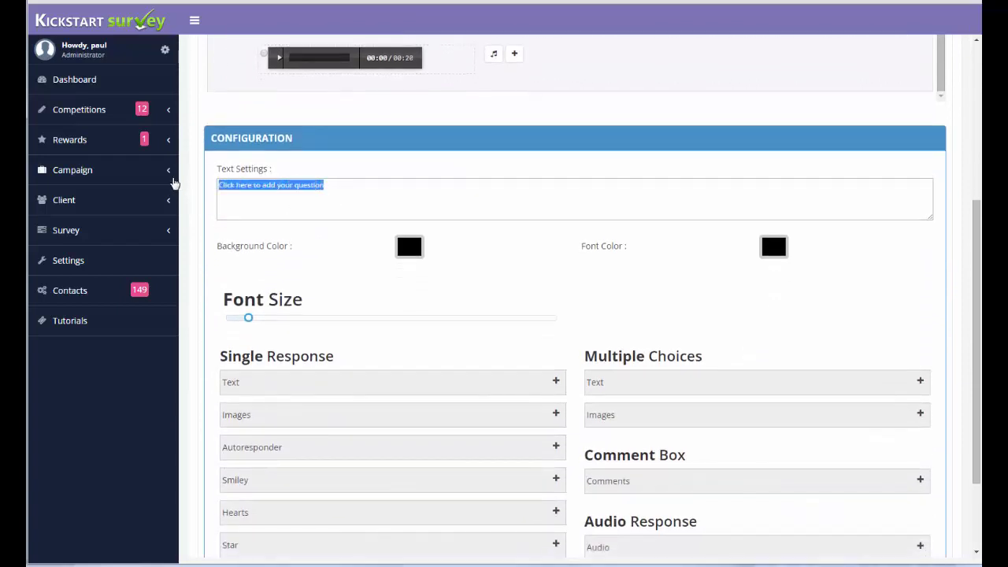
text(What is y)
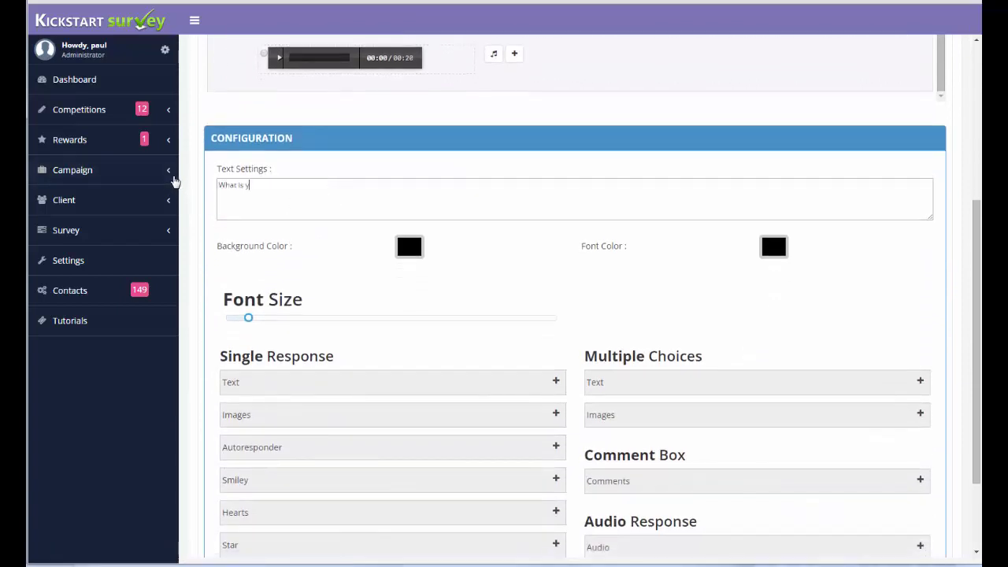
text(our favourite ropmantic mood m)
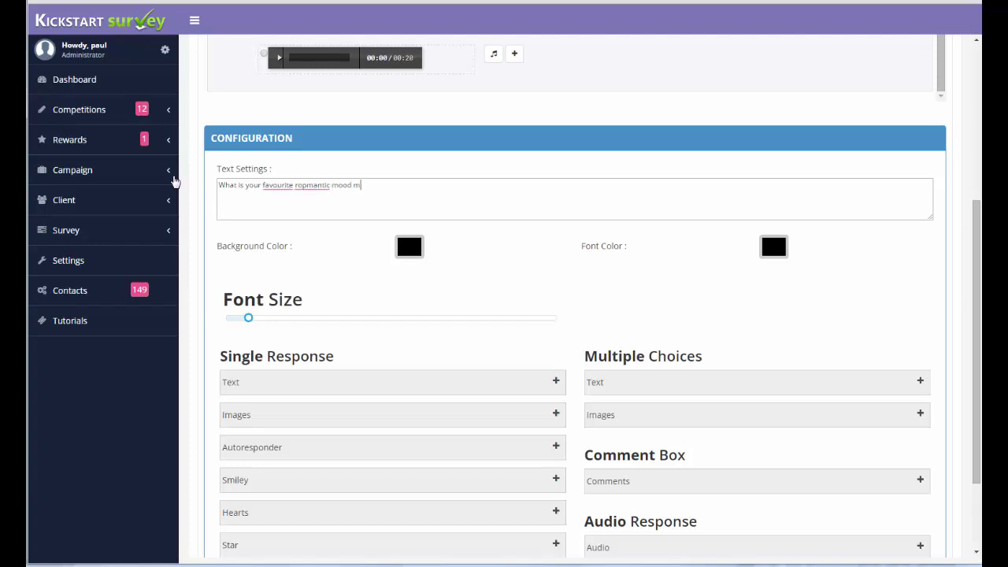
text(usic)
key(BackSpace)
View the audio upload dialog for the mood music question's answer and close it without choosing a file
scroll(504, 153, up, 1)
click(494, 139)
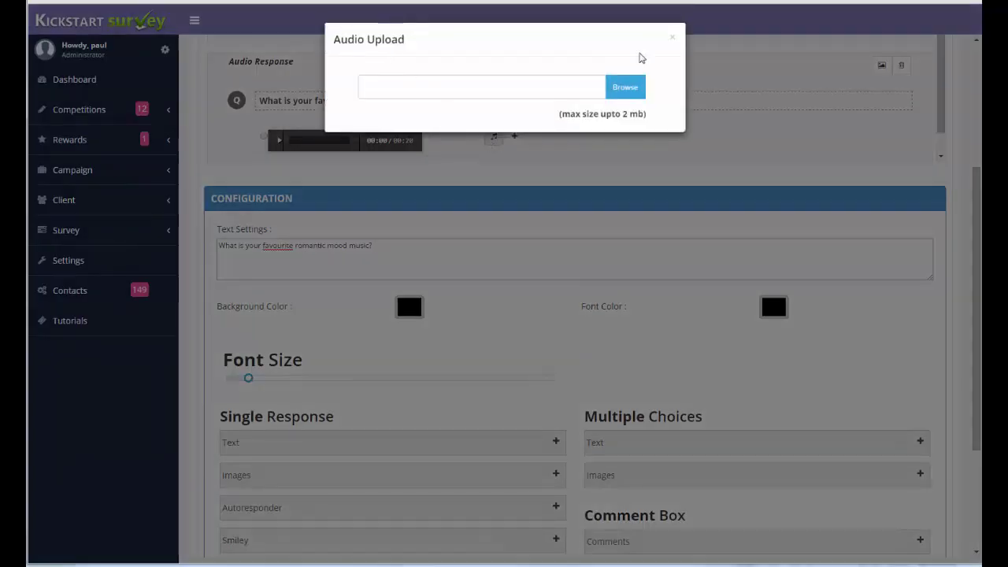
click(588, 164)
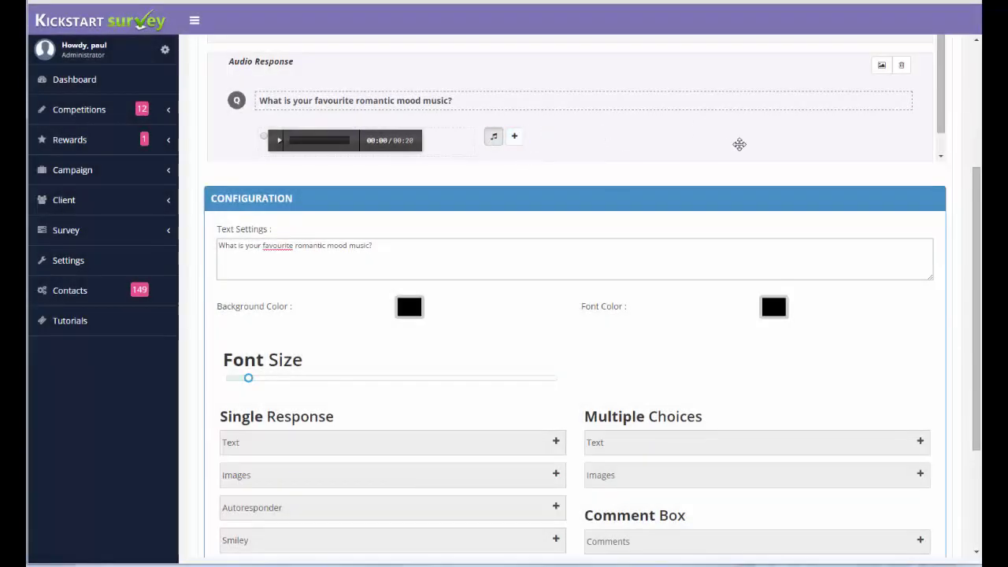
click(516, 140)
drag(518, 142, 515, 142)
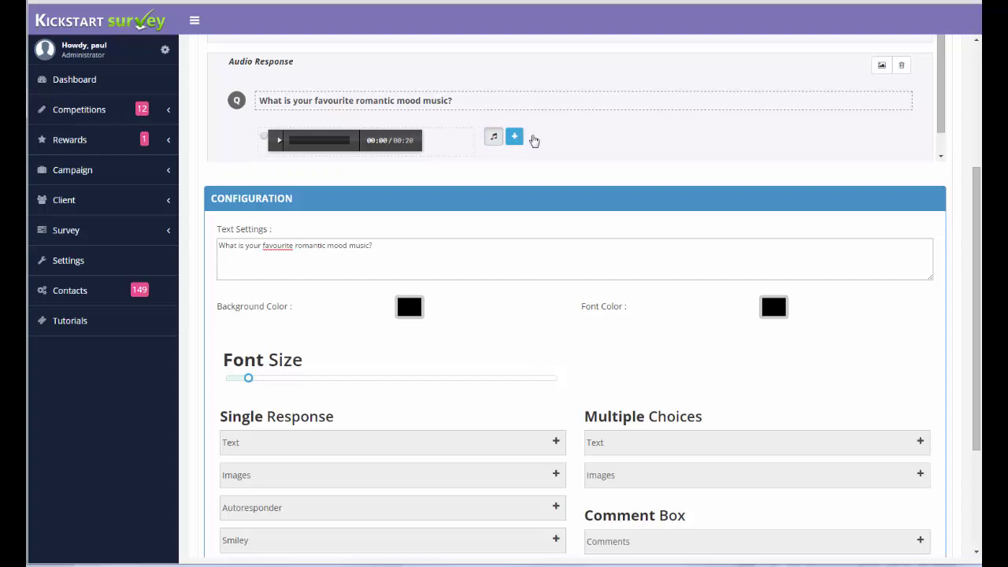
Delete both the video question and the audio question from the survey
scroll(740, 134, up, 2)
scroll(746, 134, up, 1)
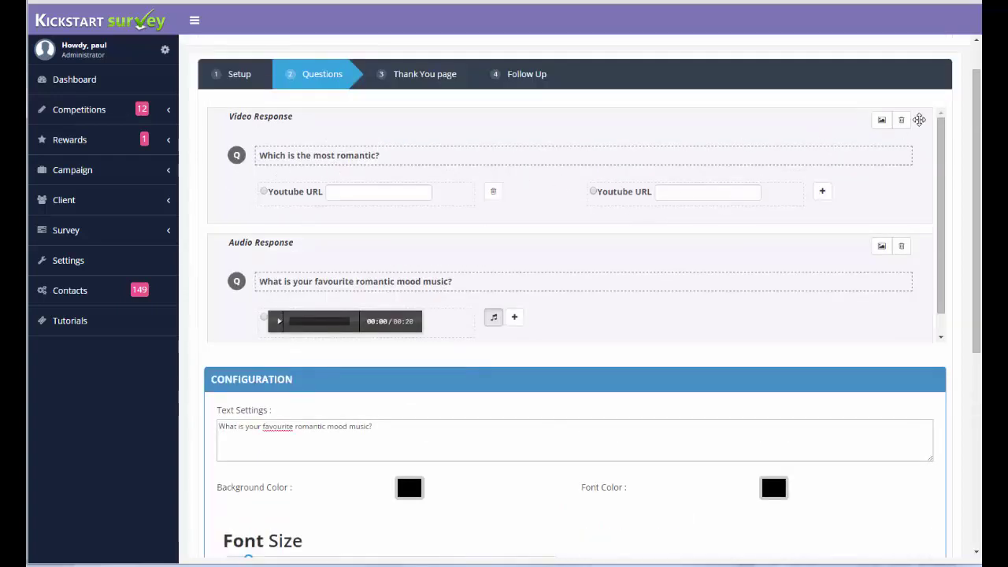
click(901, 119)
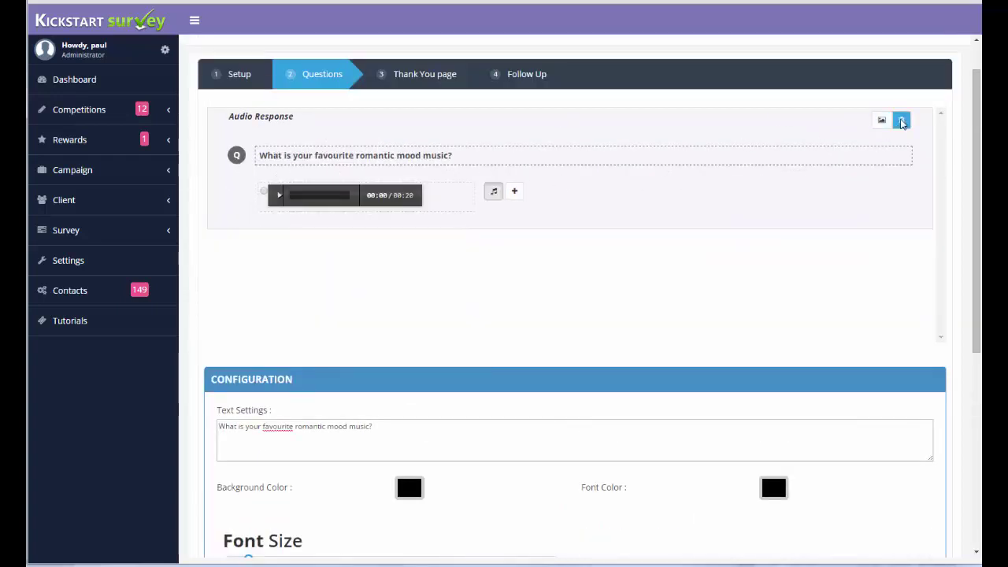
click(901, 119)
Add a multiple-choice text question with the text "Are you male or female?"
scroll(406, 230, down, 4)
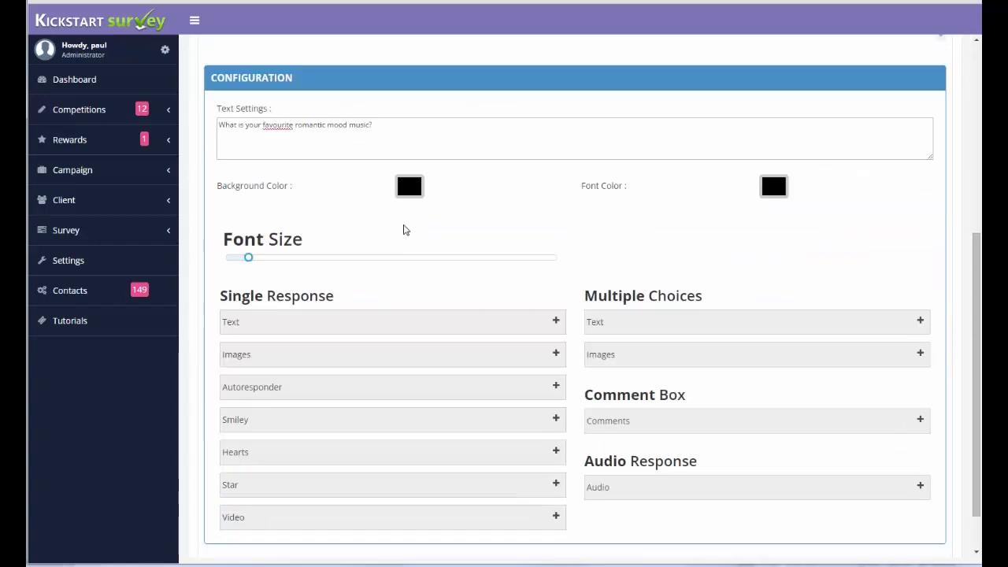
click(920, 321)
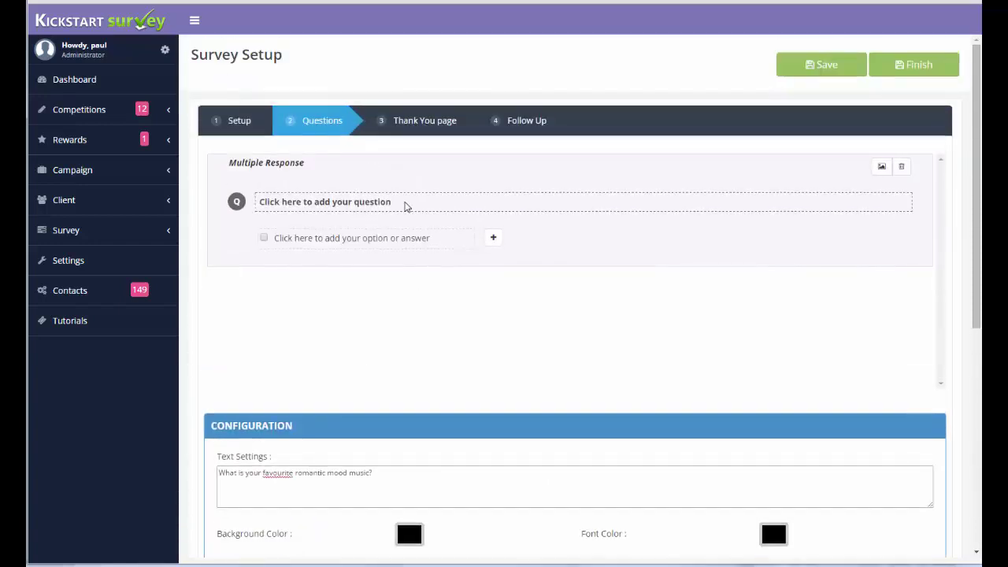
click(405, 203)
scroll(363, 338, down, 3)
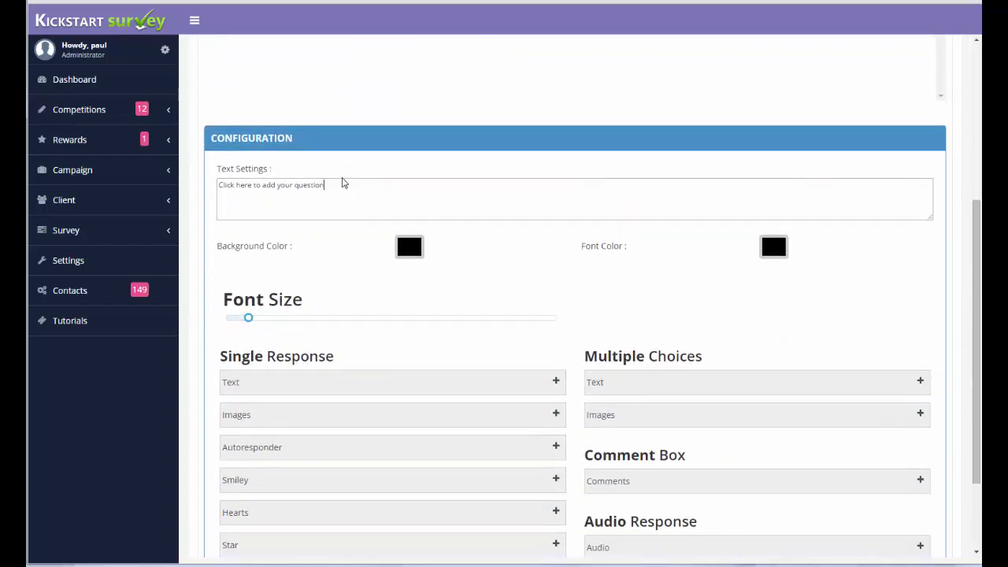
drag(331, 188, 220, 185)
key(BackSpace)
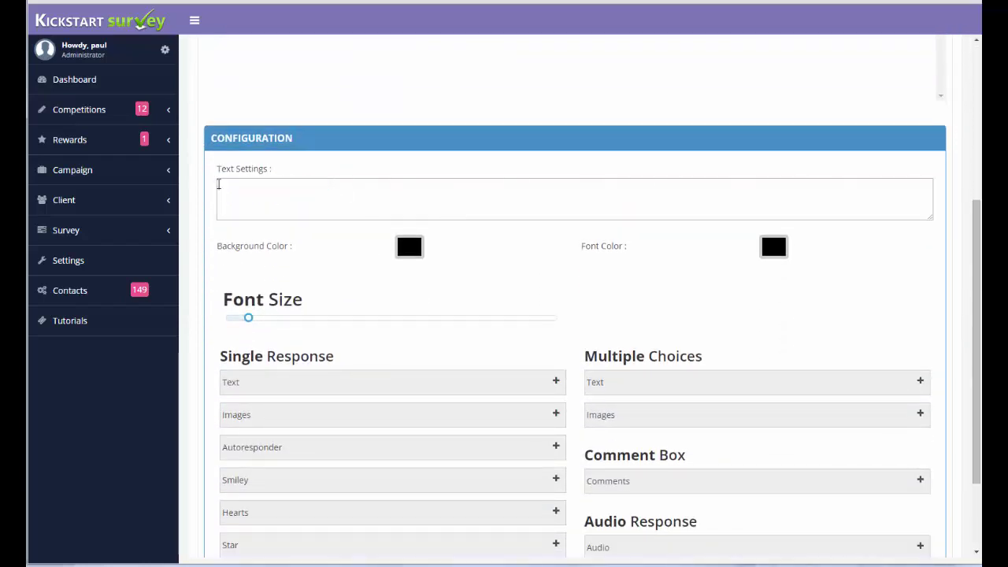
text(Are you male or female?)
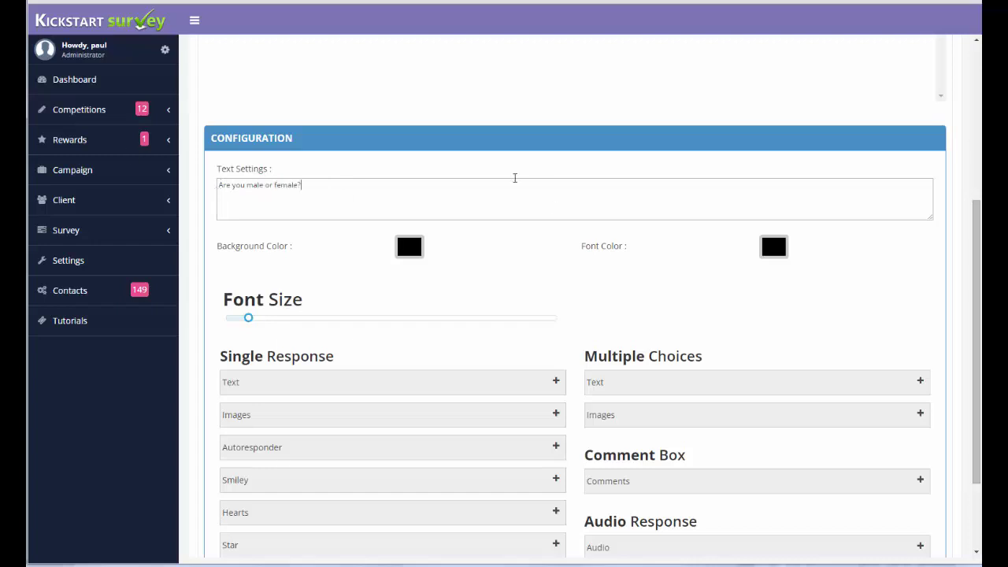
scroll(473, 149, up, 3)
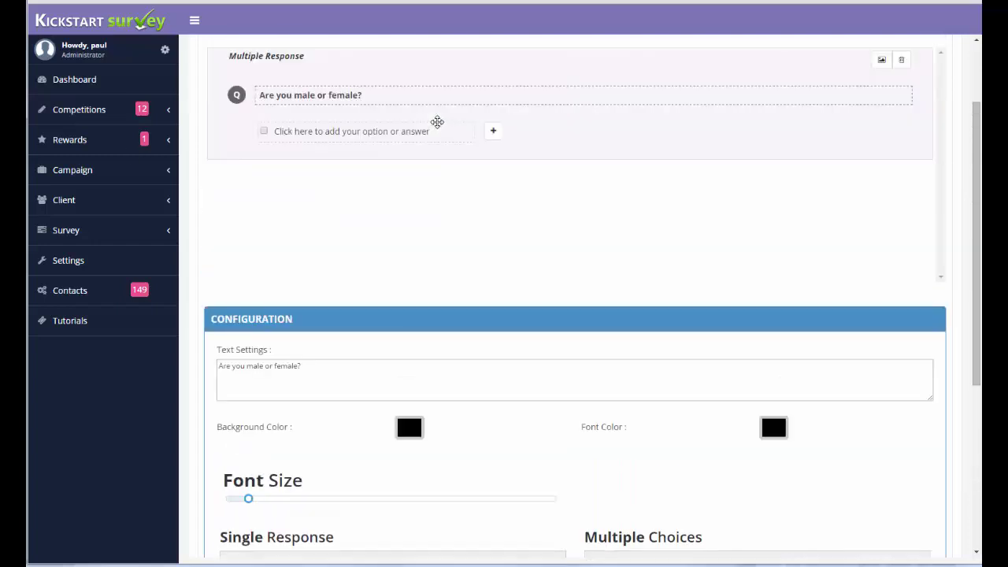
Set the first answer of the "Are you male or female?" question to "Male"
click(336, 138)
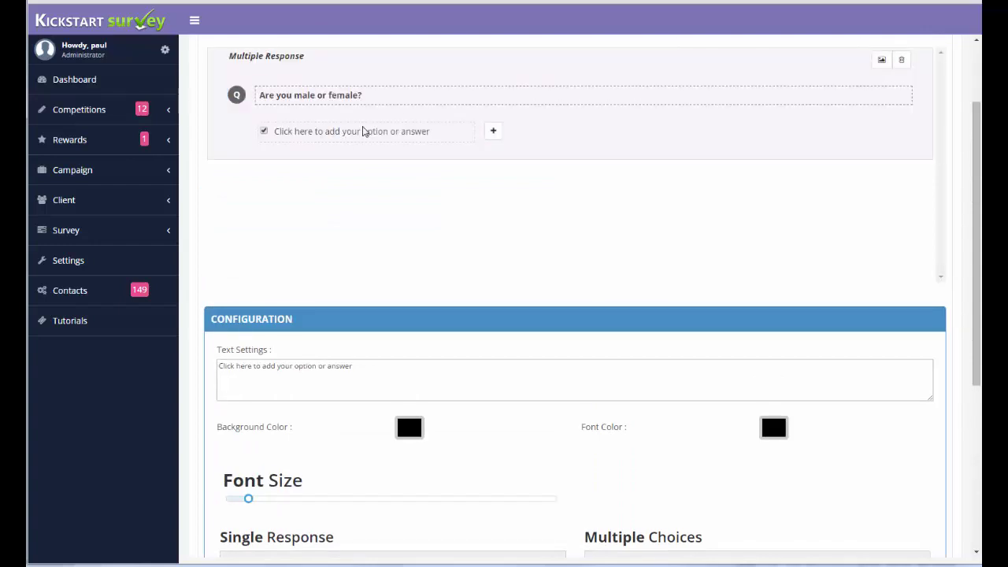
scroll(376, 144, down, 2)
drag(371, 187, 204, 185)
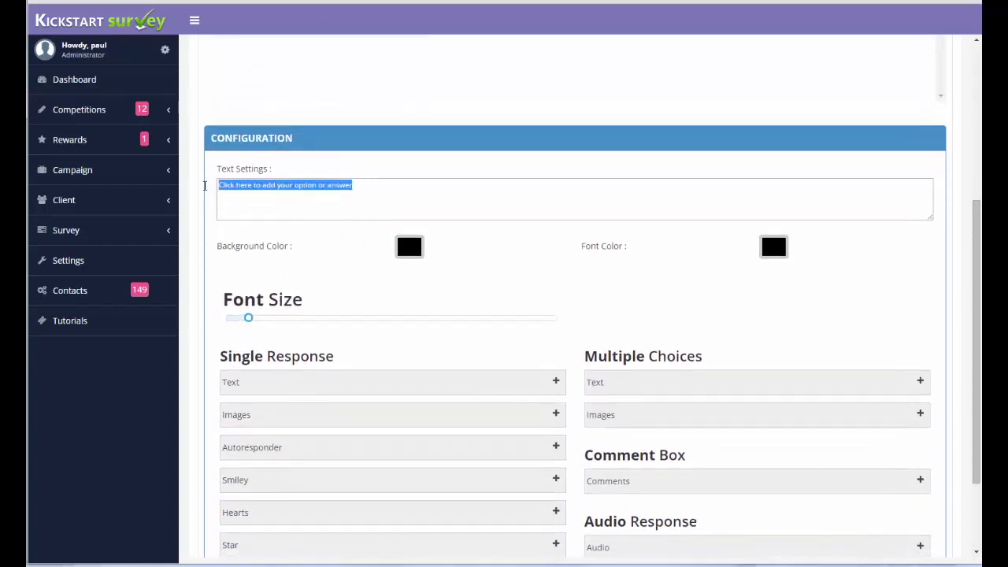
text(Male)
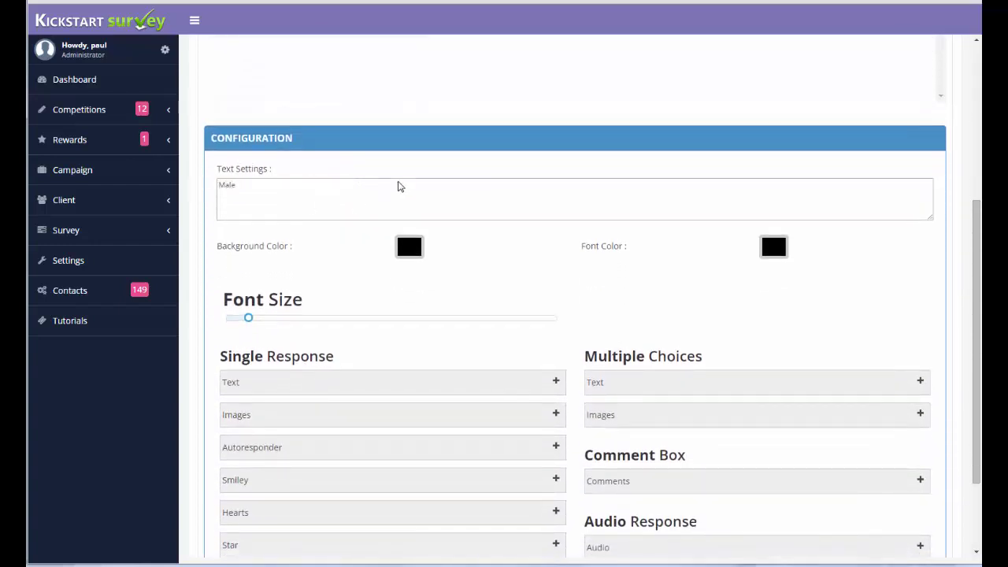
Add a second answer, "Female", to the "Are you male or female?" question
scroll(399, 184, up, 3)
click(493, 191)
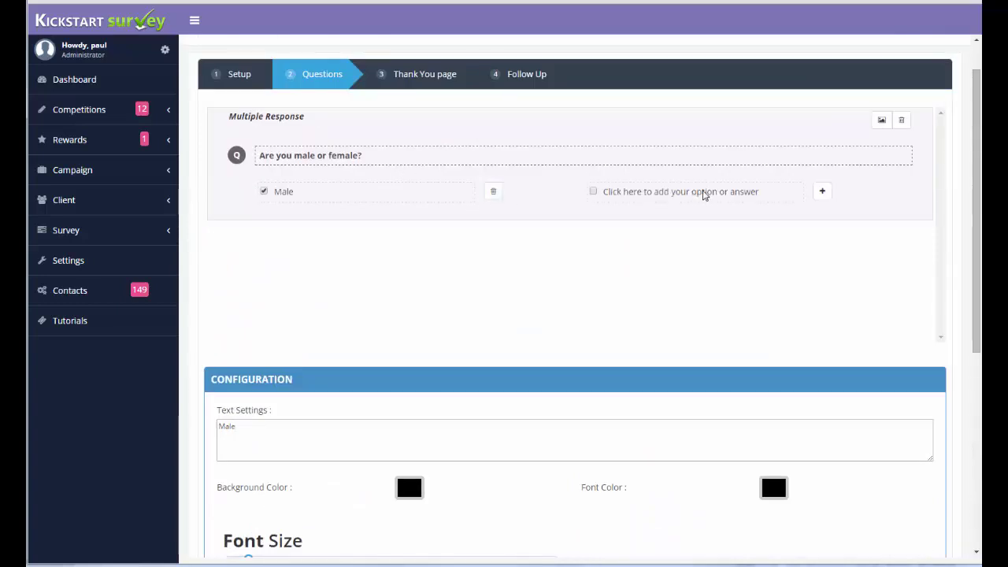
click(702, 194)
scroll(556, 218, down, 3)
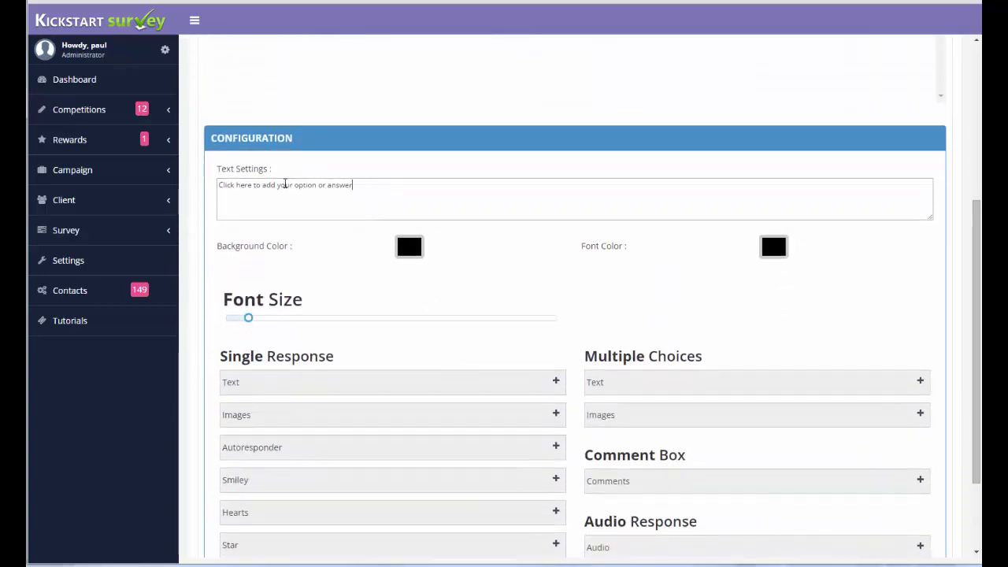
key(ctrl+a)
text(Femal)
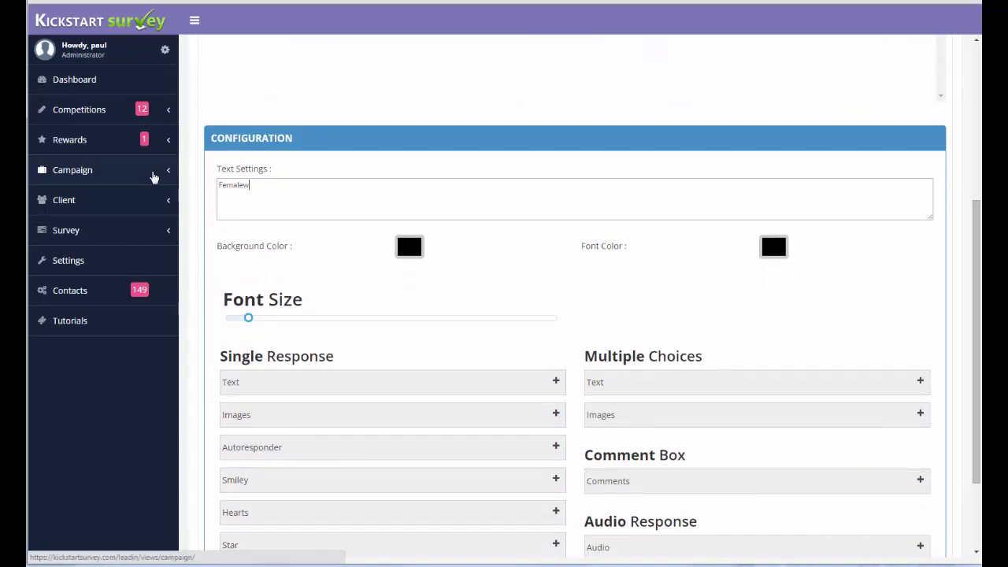
key(BackSpace)
scroll(425, 126, up, 3)
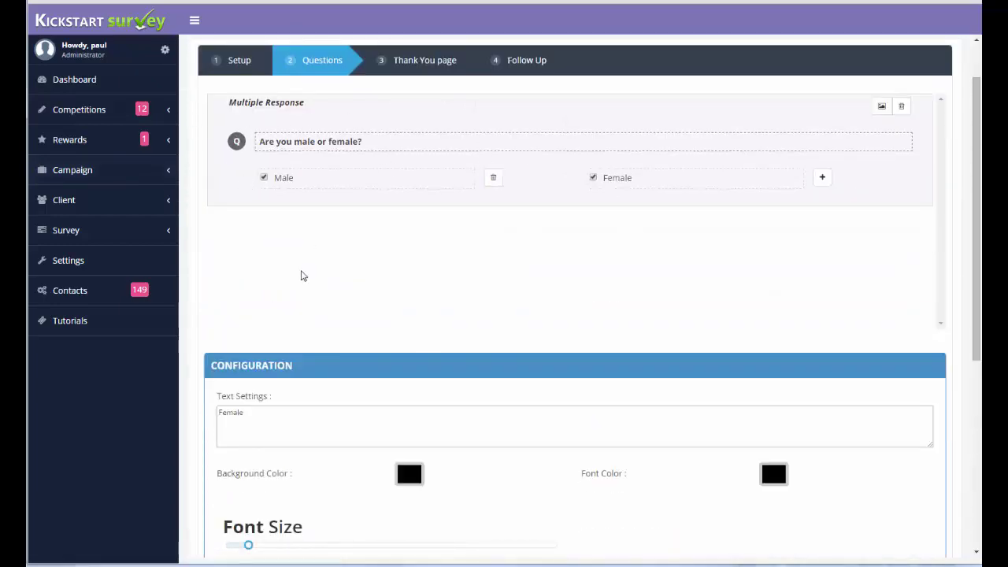
Add another multiple-choice text question with the text "What is your favourite type of date?"
scroll(384, 289, down, 1)
scroll(383, 290, down, 3)
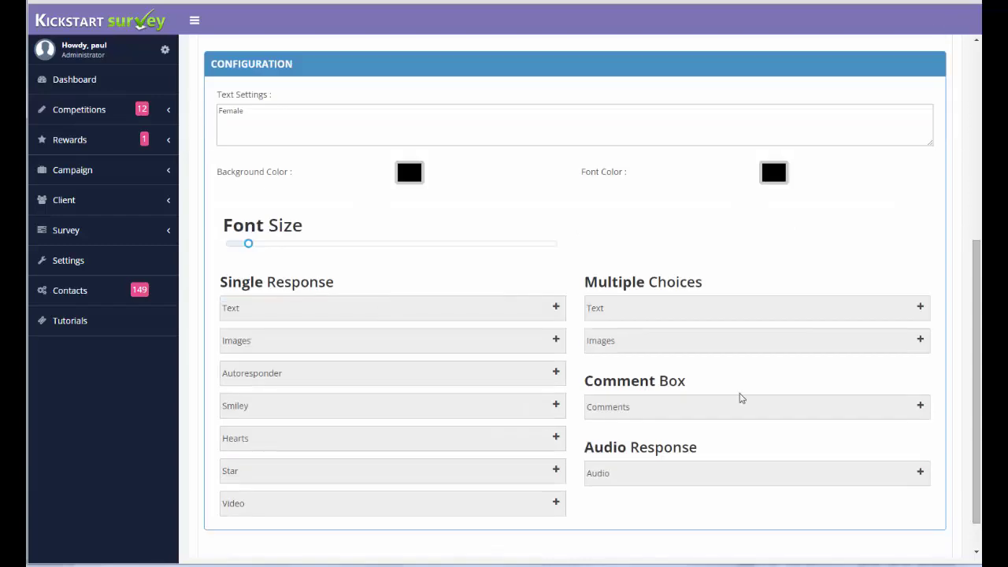
click(920, 306)
scroll(419, 199, up, 2)
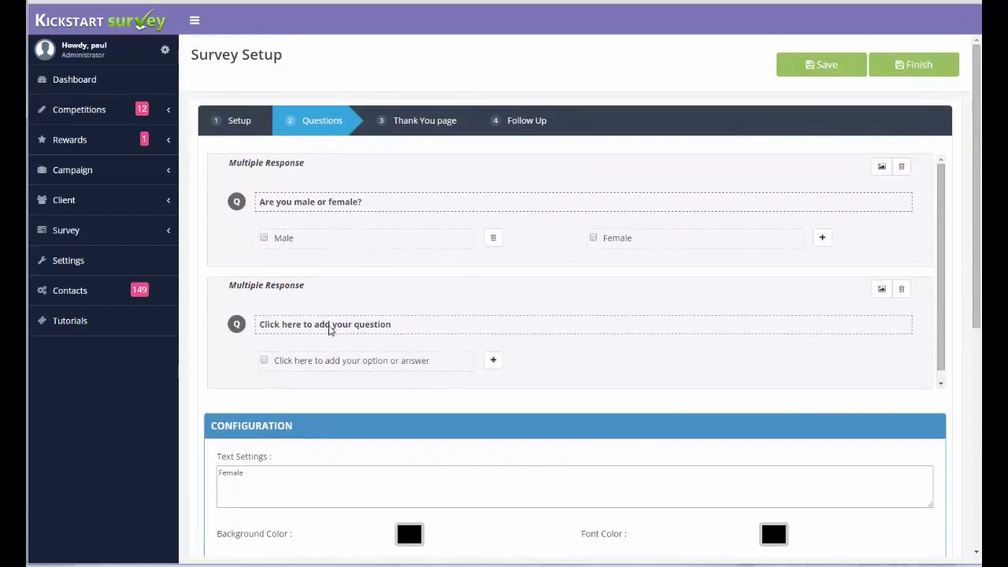
click(330, 325)
scroll(330, 325, down, 4)
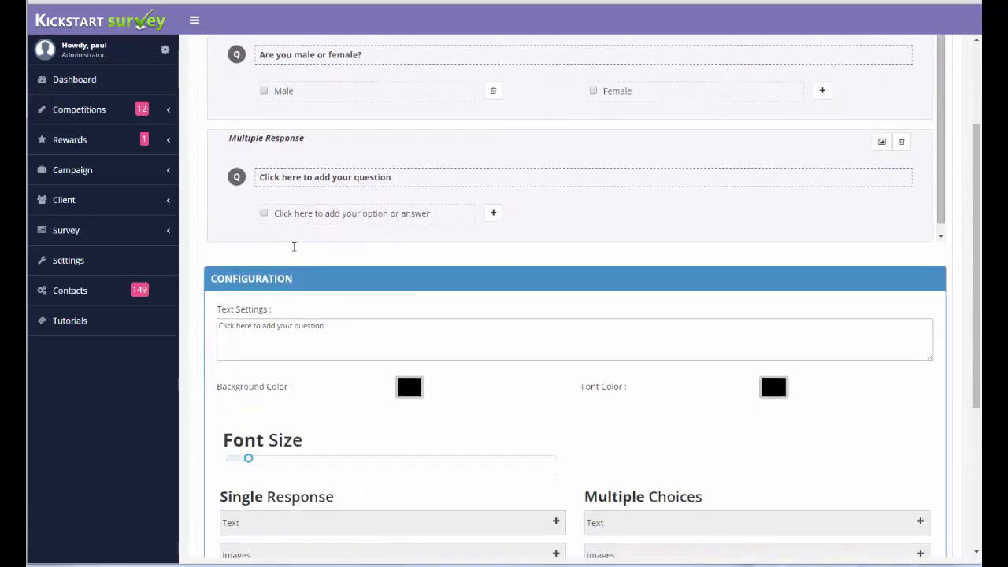
drag(329, 182, 180, 191)
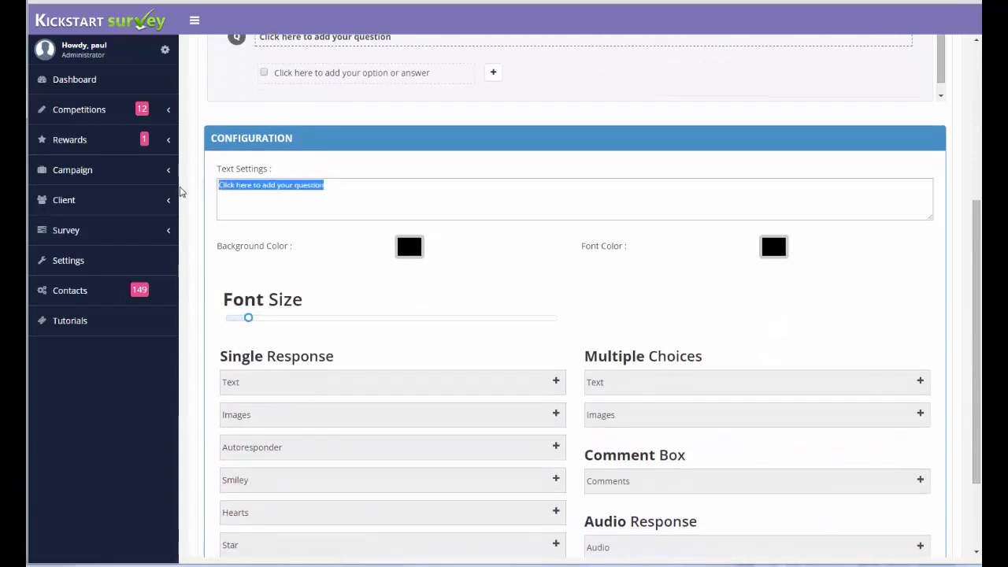
text(What is you)
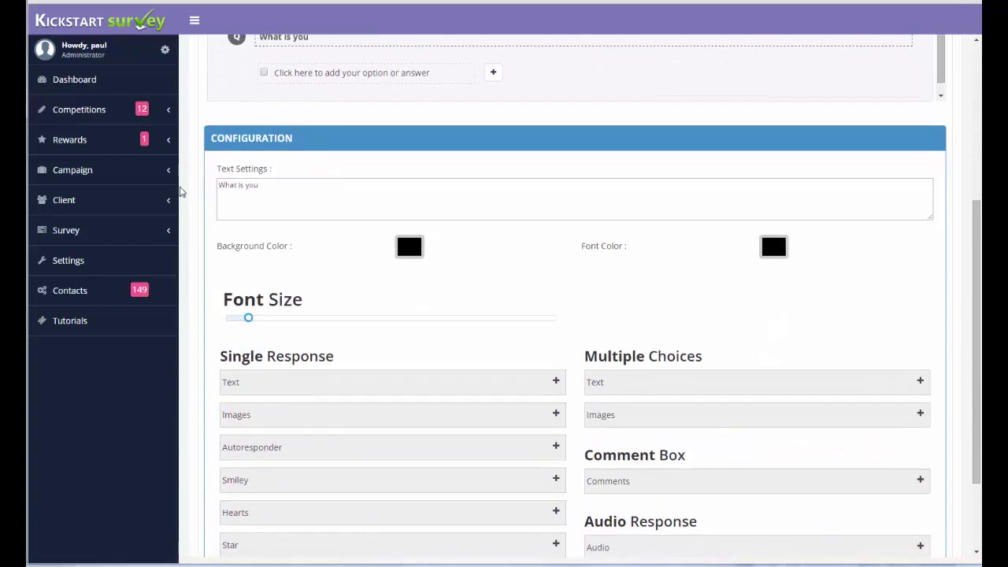
text(r favoiu)
text(ite type of date?)
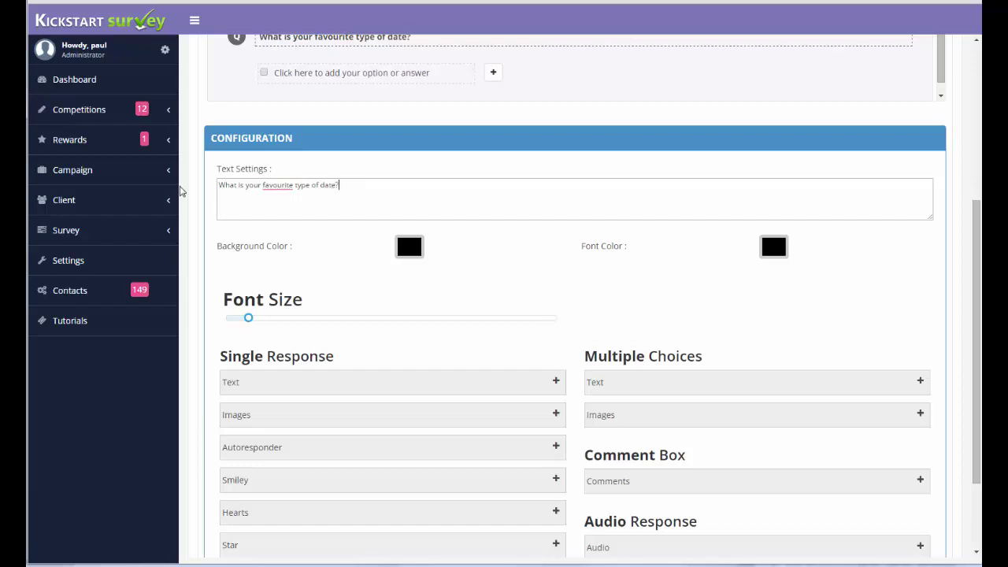
Give the favourite type of date question two answers, "Dinner" and "Movie"
click(304, 75)
drag(368, 184, 136, 186)
text(Dinner)
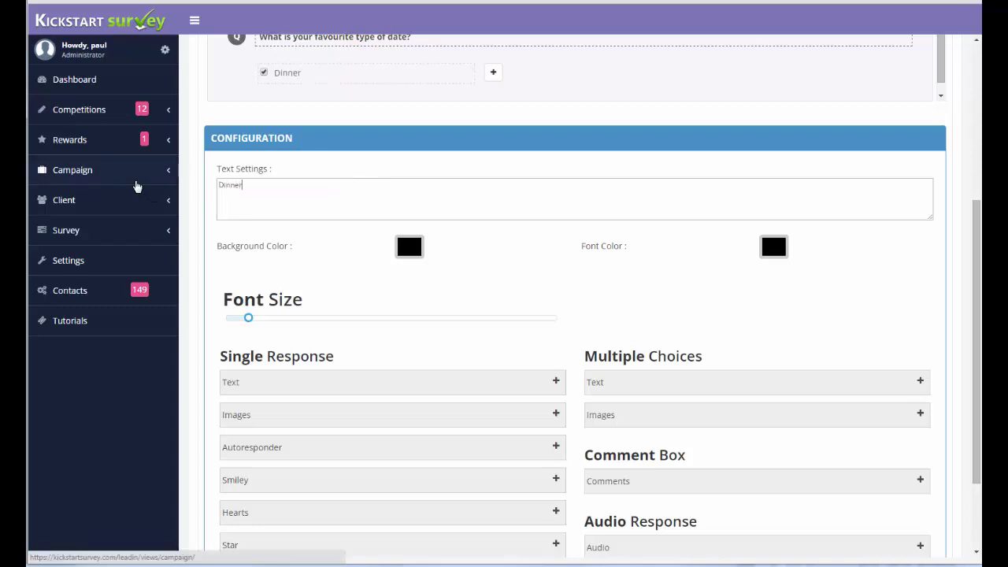
click(492, 73)
click(671, 77)
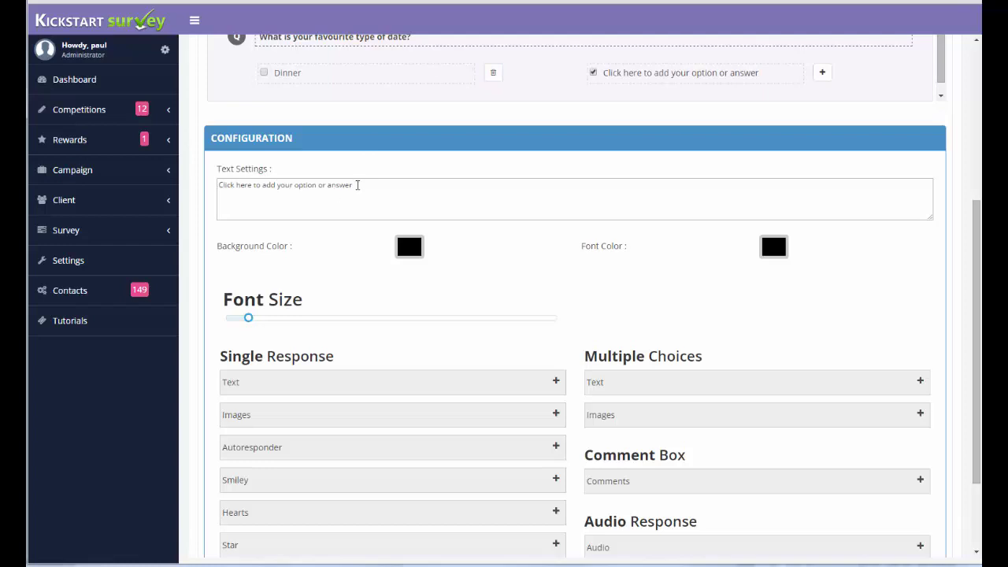
drag(356, 185, 163, 173)
text(Movie)
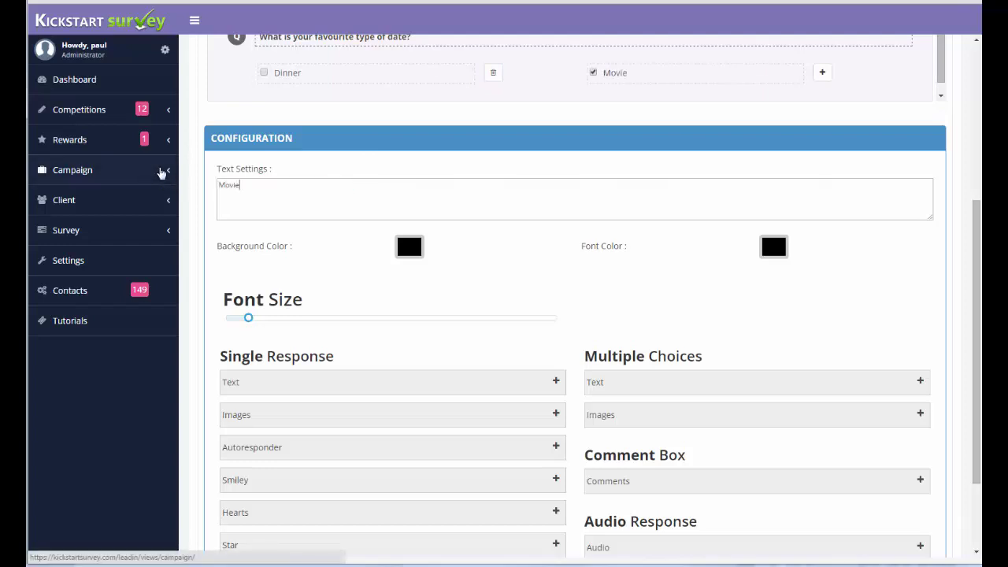
Save the survey with its two multiple-choice questions and dismiss the confirmation
scroll(727, 169, down, 1)
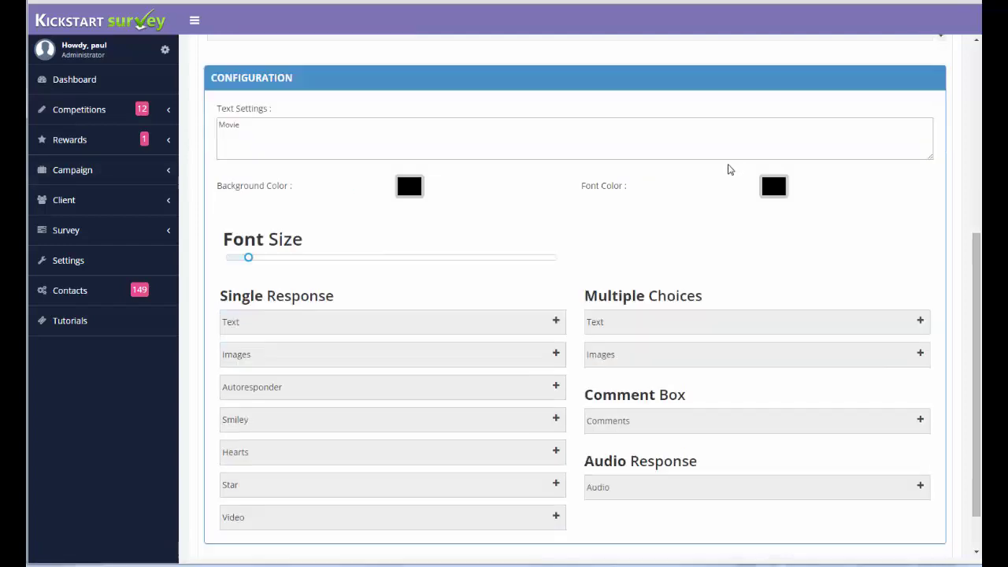
scroll(607, 174, up, 3)
scroll(578, 175, up, 3)
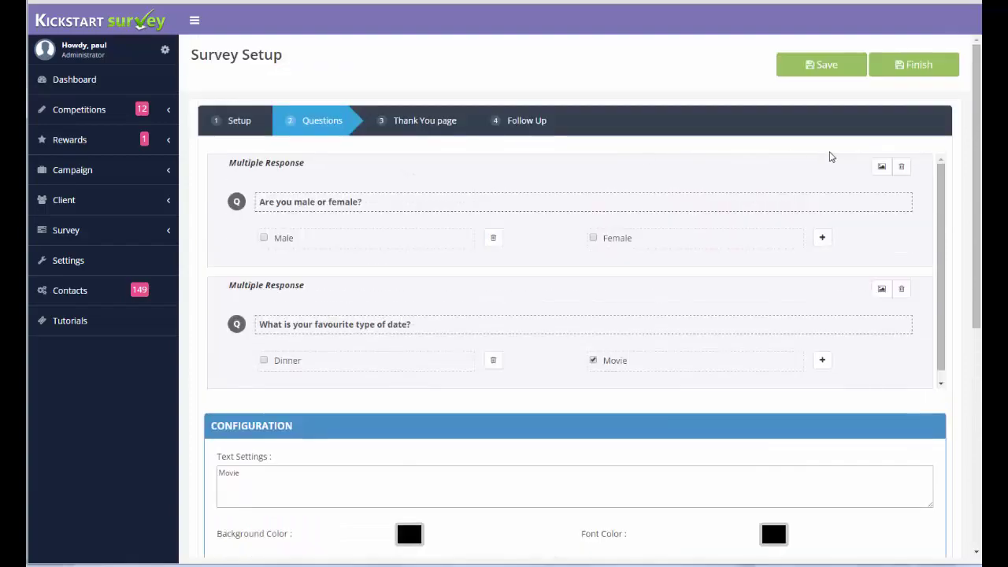
click(824, 65)
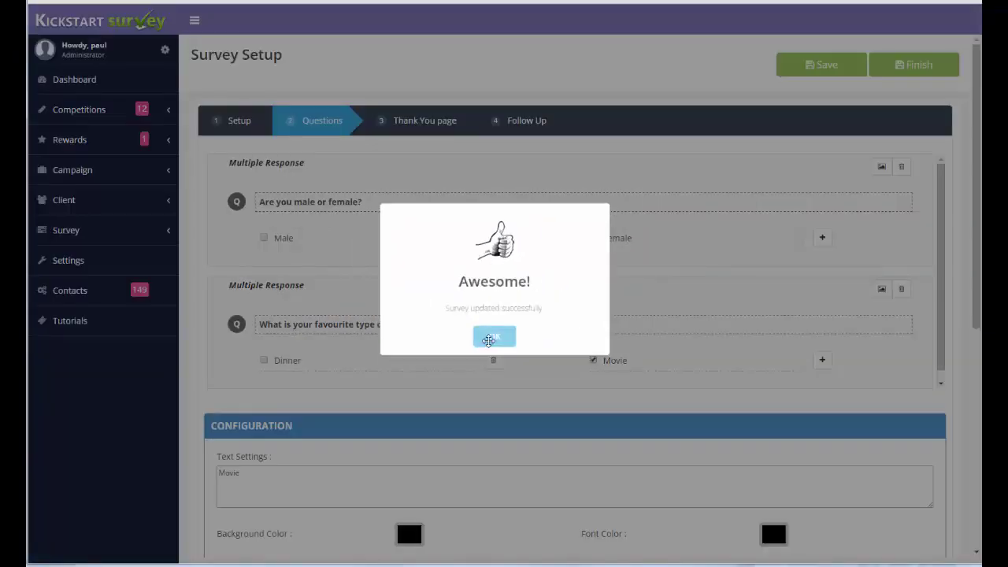
click(490, 337)
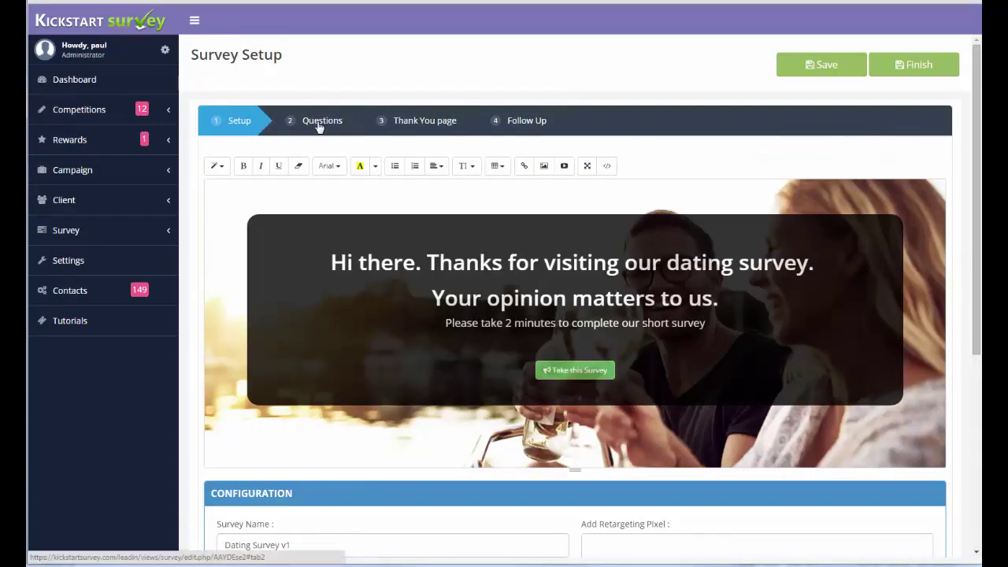
Add a single-response autoresponder question to the survey's questions with the text "Are you Male or Female"
click(319, 123)
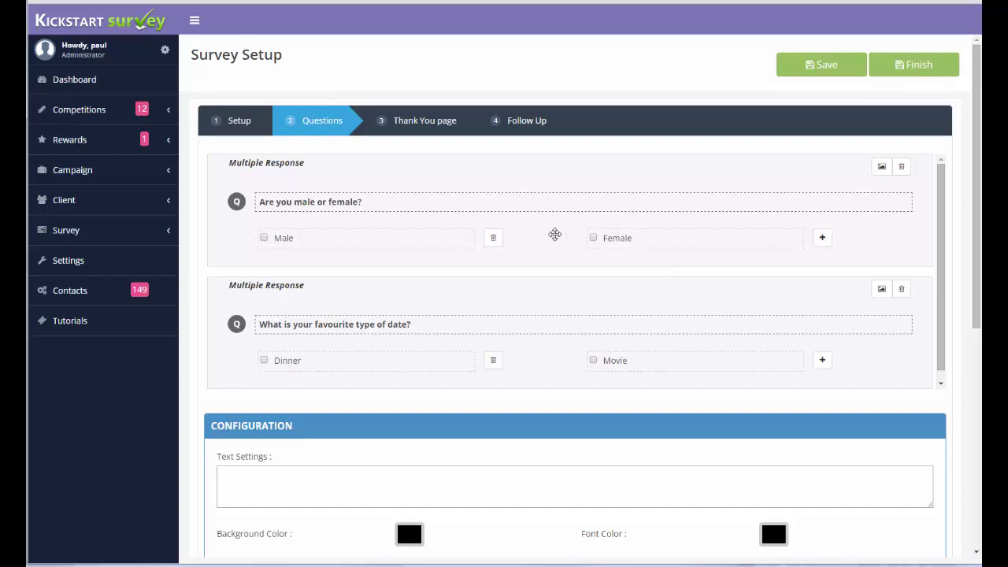
scroll(515, 276, down, 1)
scroll(515, 276, down, 5)
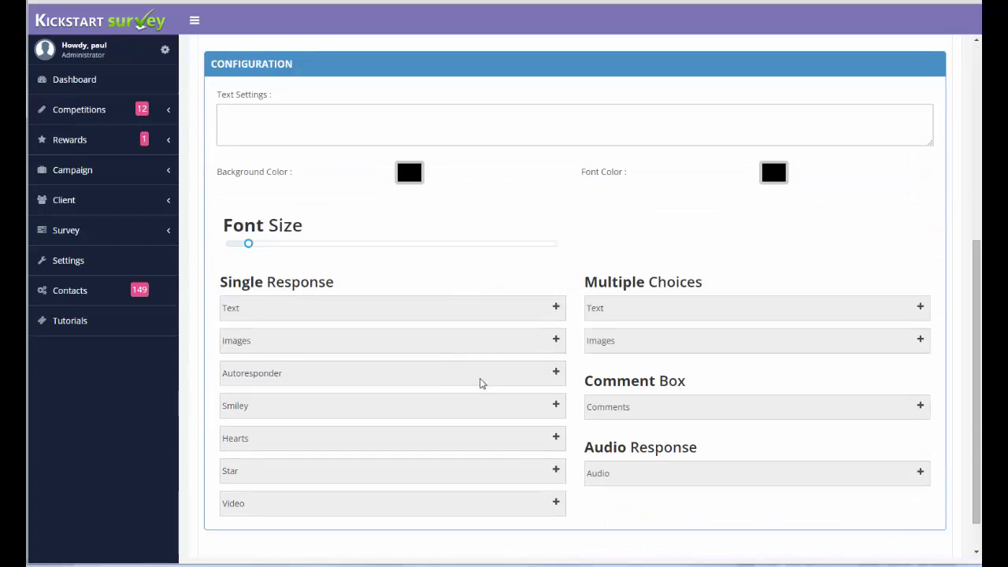
click(556, 374)
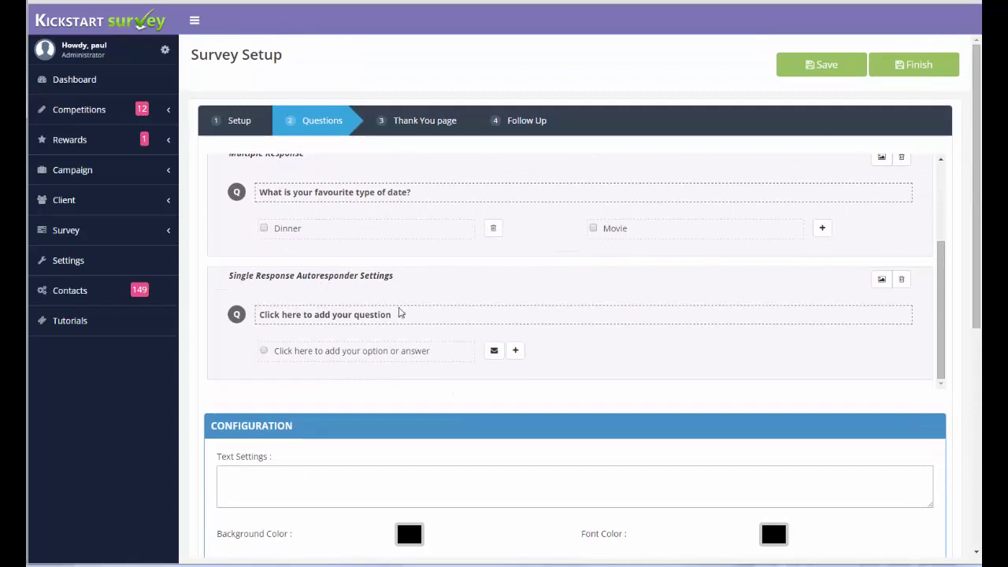
click(306, 316)
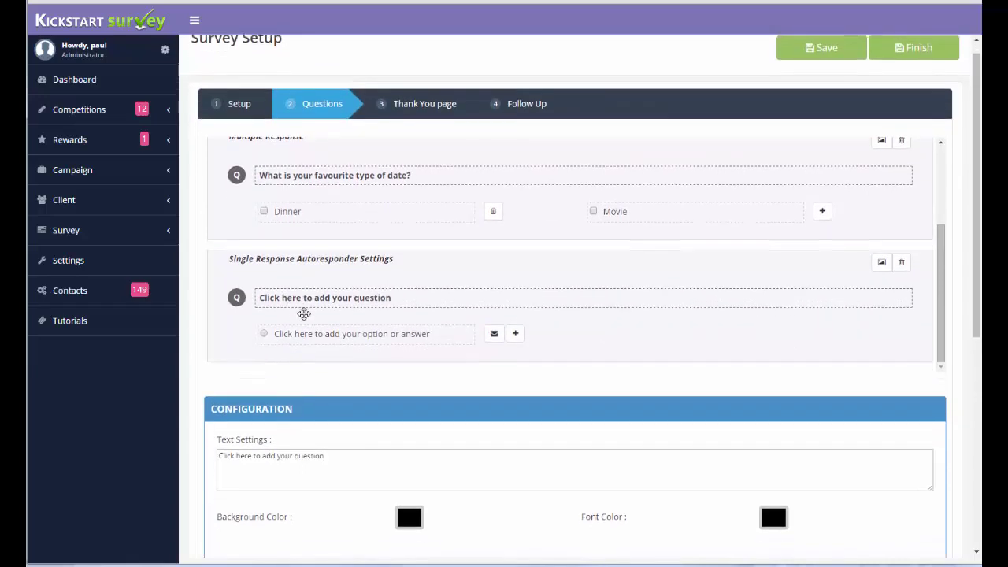
scroll(304, 315, down, 3)
drag(324, 185, 222, 180)
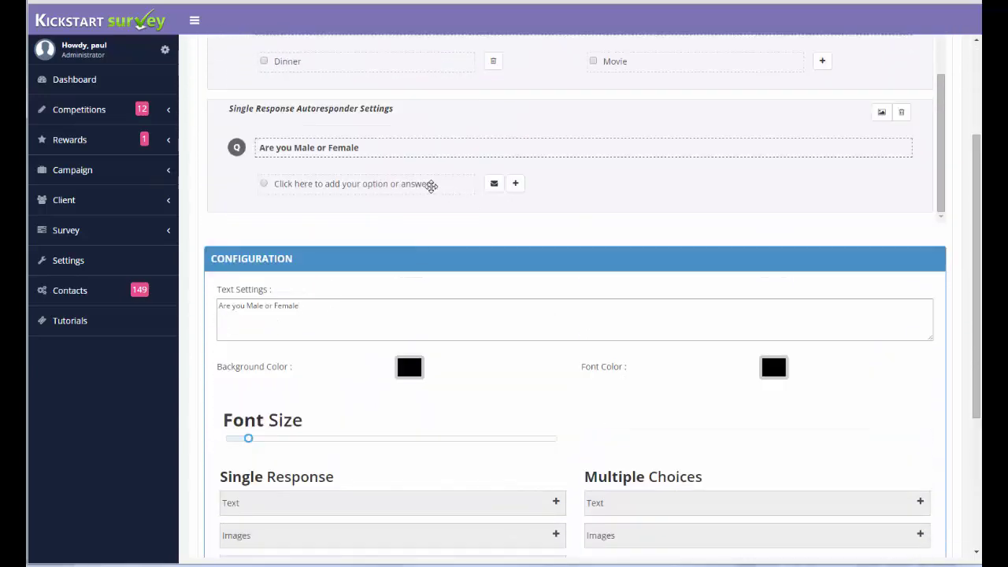
Set the first answer of the autoresponder question to "Male"
scroll(432, 187, up, 2)
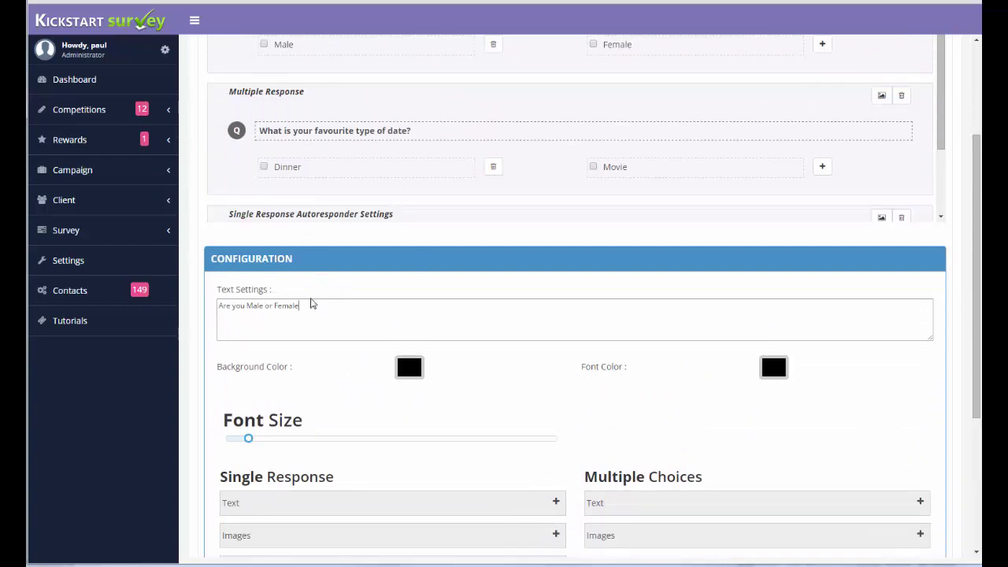
scroll(331, 212, down, 1)
click(315, 189)
scroll(315, 193, down, 2)
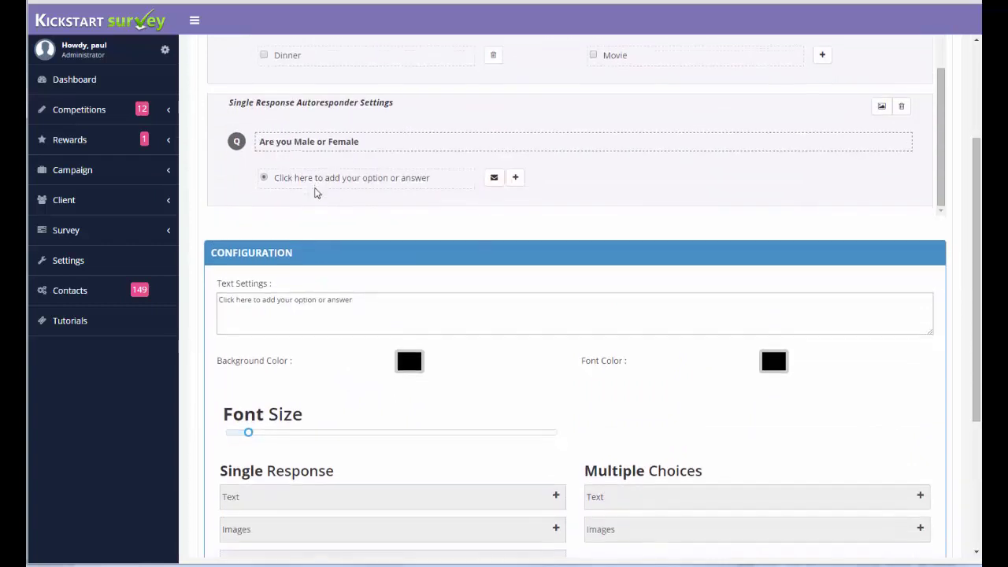
drag(203, 185, 169, 184)
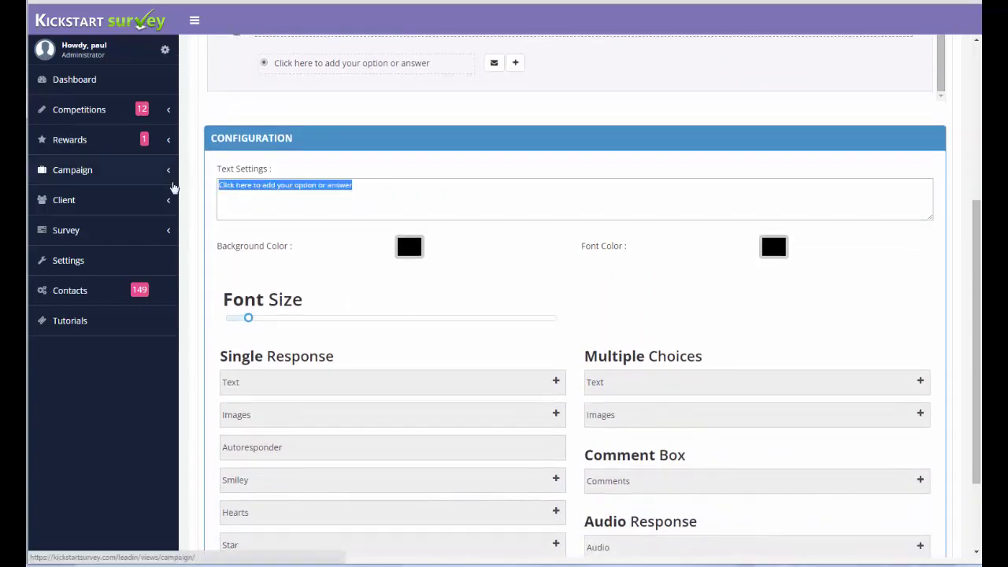
text(Male)
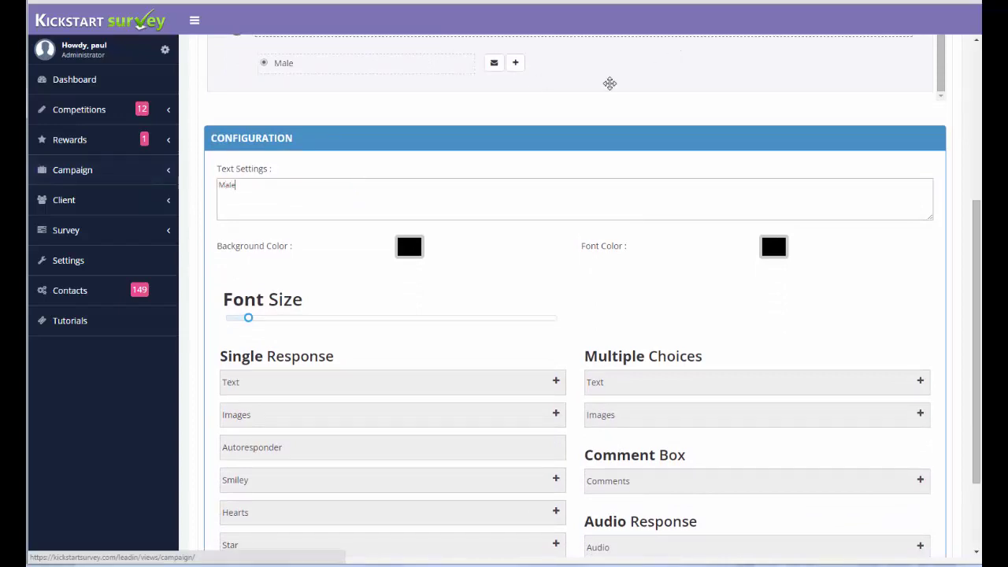
View the autoresponder dialog for the "Male" answer and close it without choosing an email service
click(494, 64)
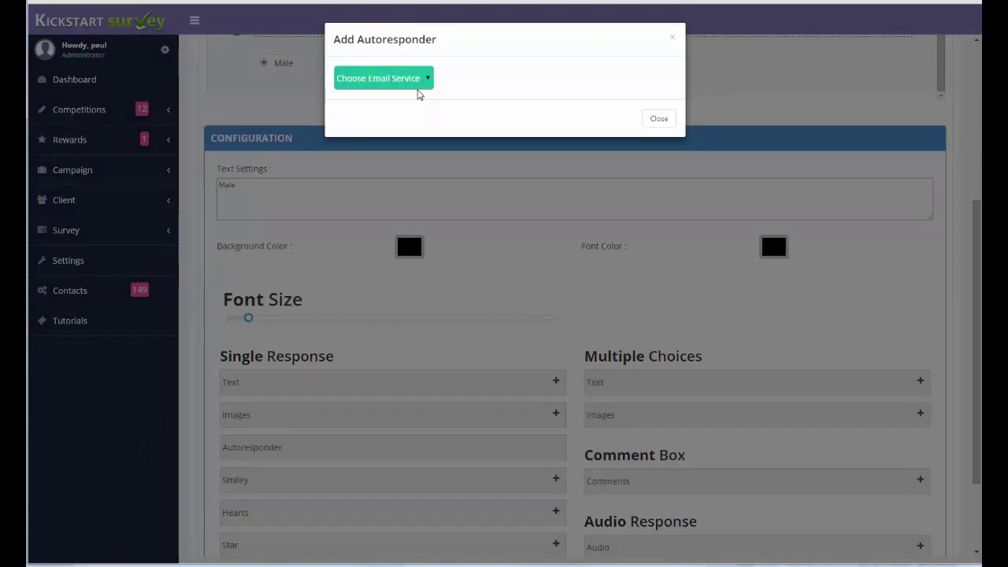
click(665, 119)
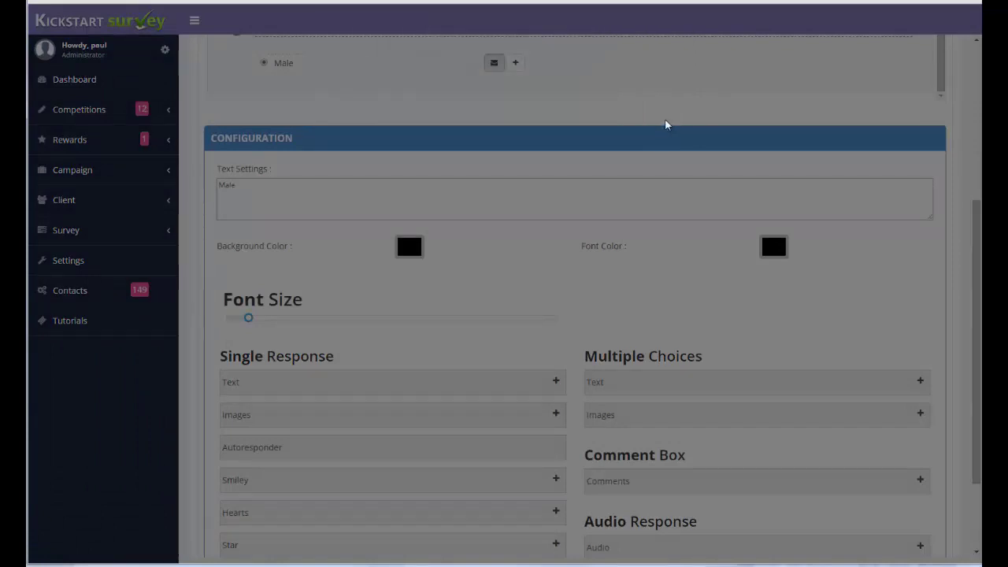
scroll(862, 119, down, 1)
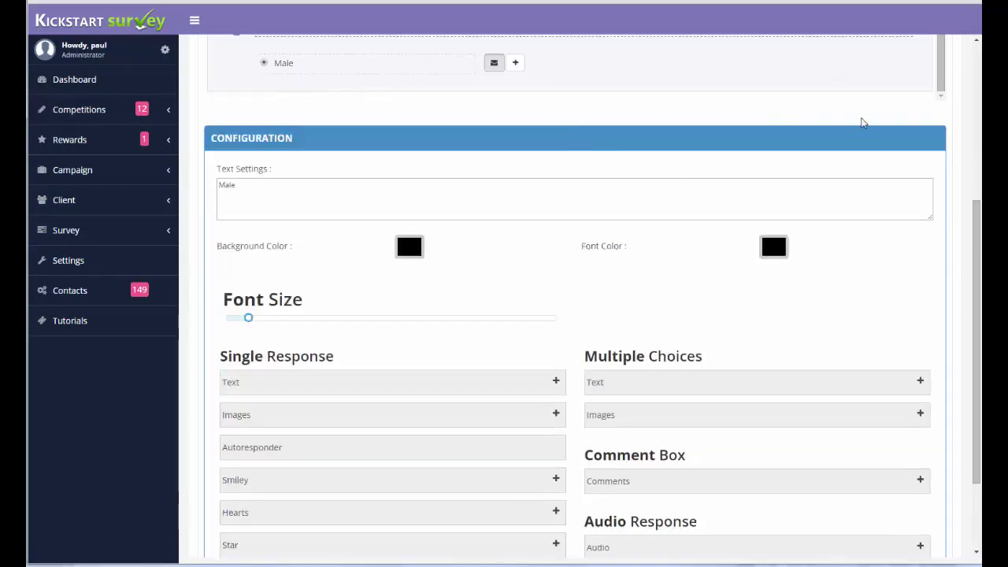
Open the survey's Thank You page settings
scroll(976, 249, up, 4)
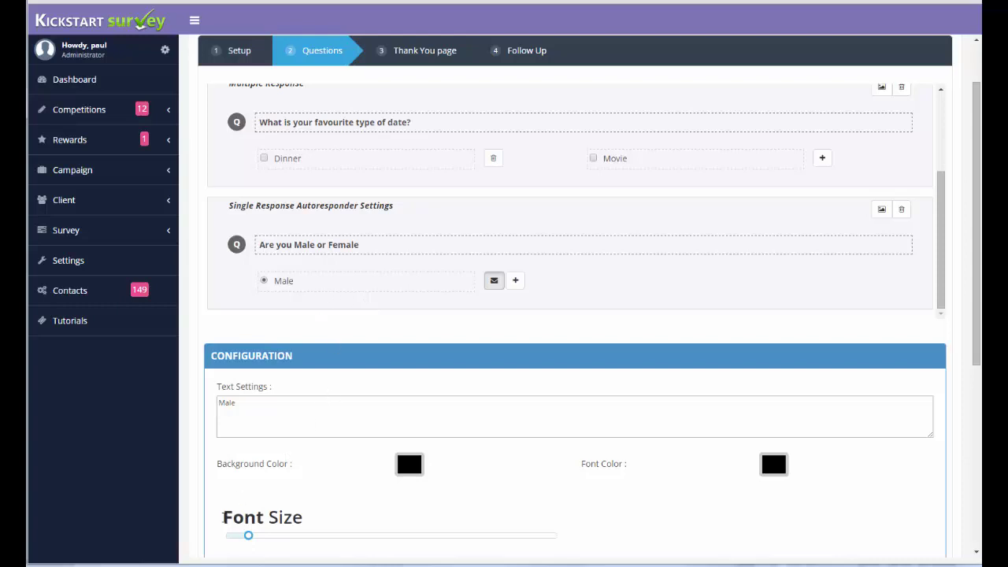
scroll(462, 164, up, 2)
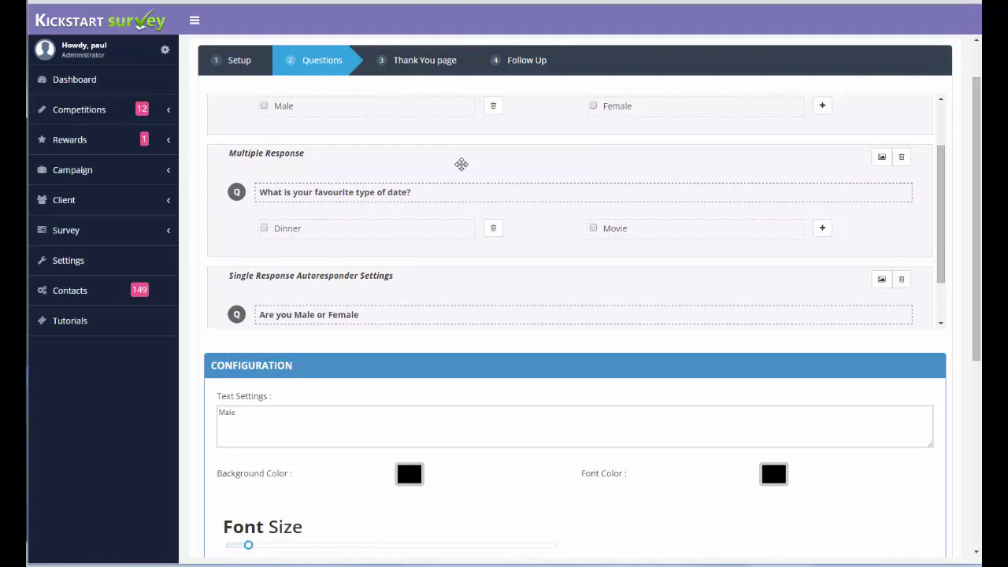
click(439, 68)
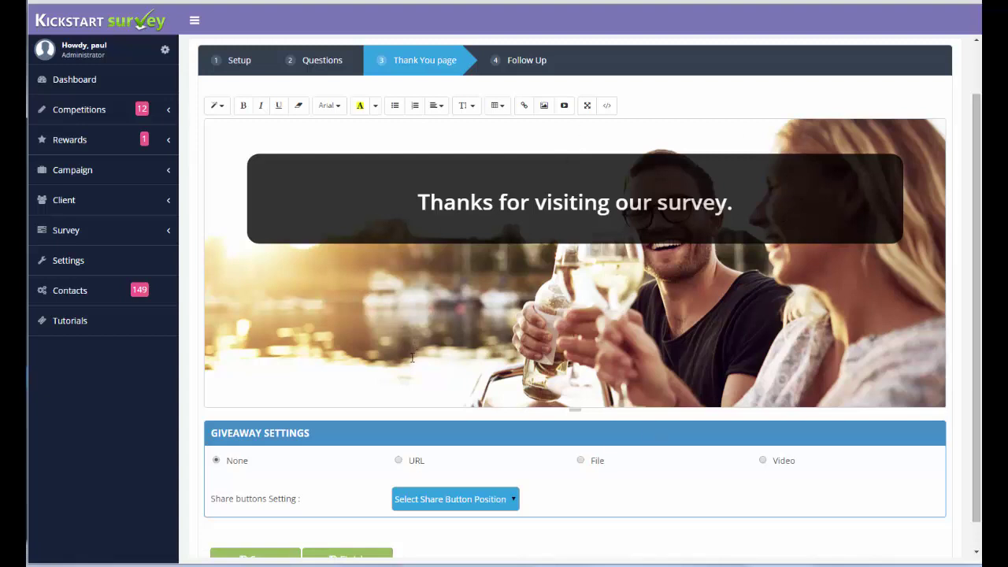
Review the survey's Thank You page and the Follow Up page's opt-in settings, and save the survey
scroll(411, 358, down, 1)
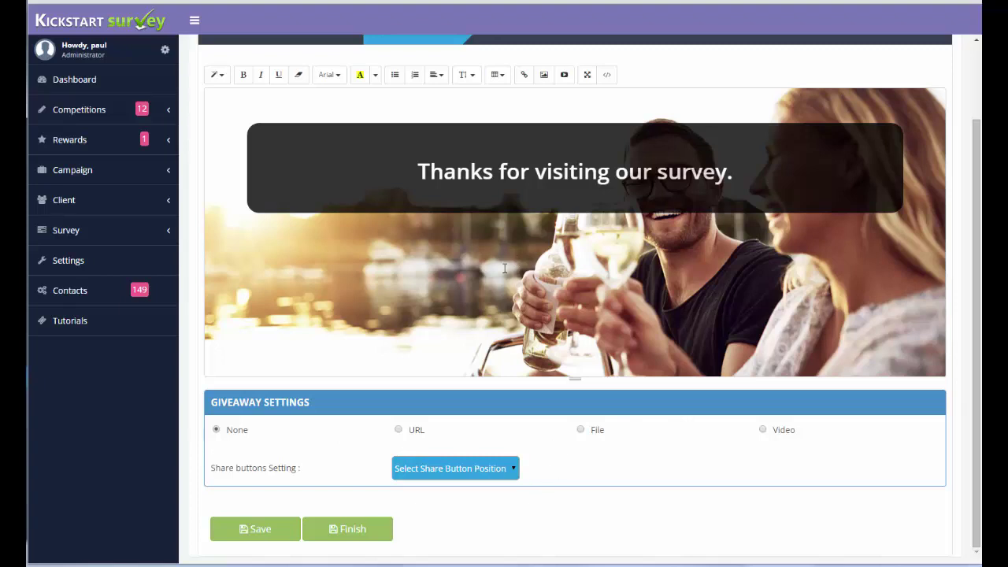
scroll(505, 268, up, 2)
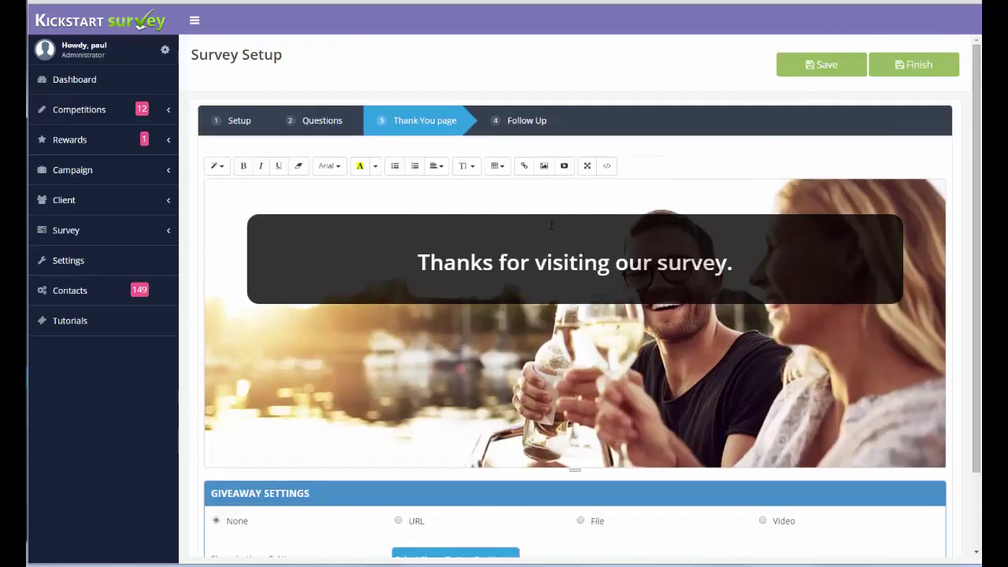
click(537, 130)
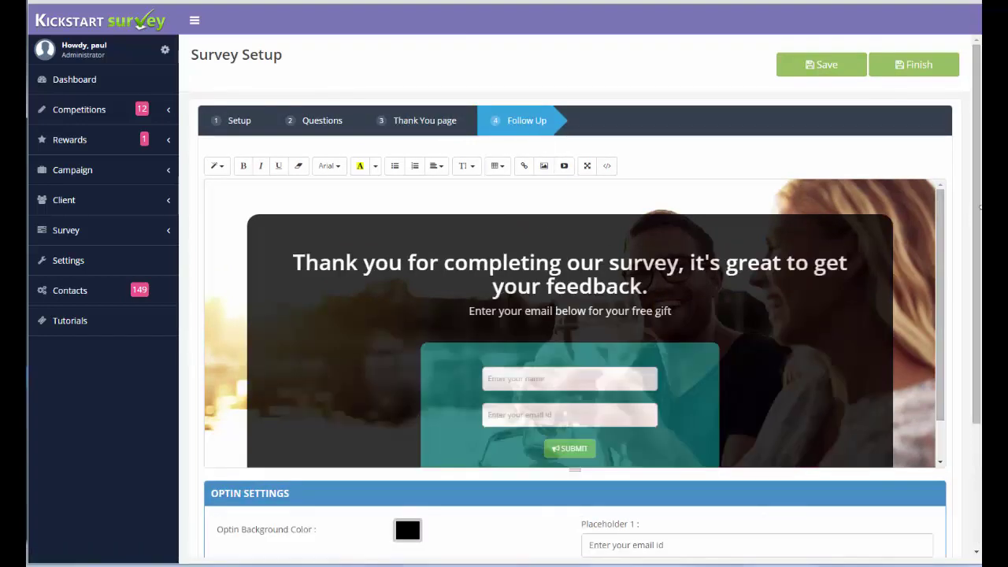
scroll(575, 303, down, 2)
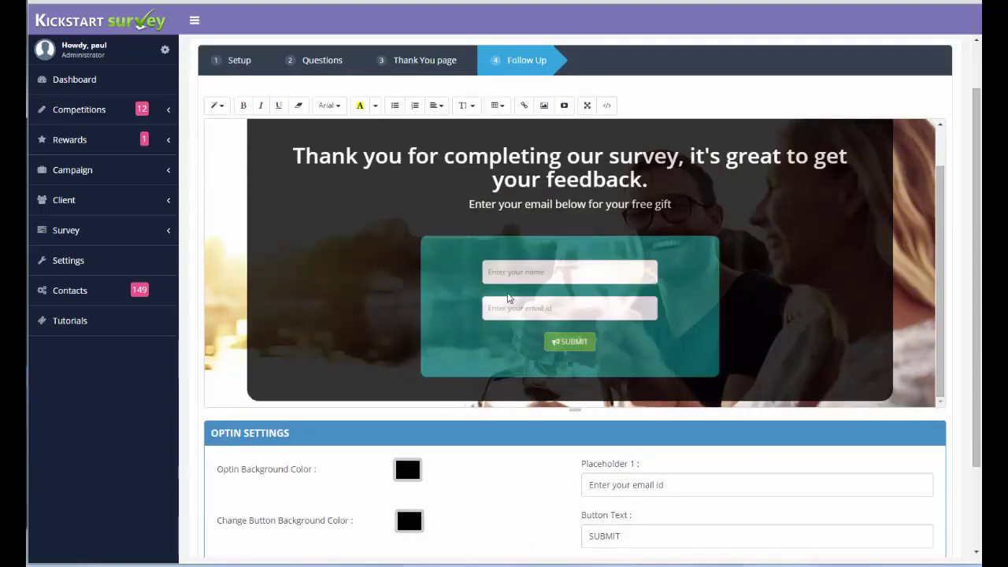
scroll(844, 428, down, 2)
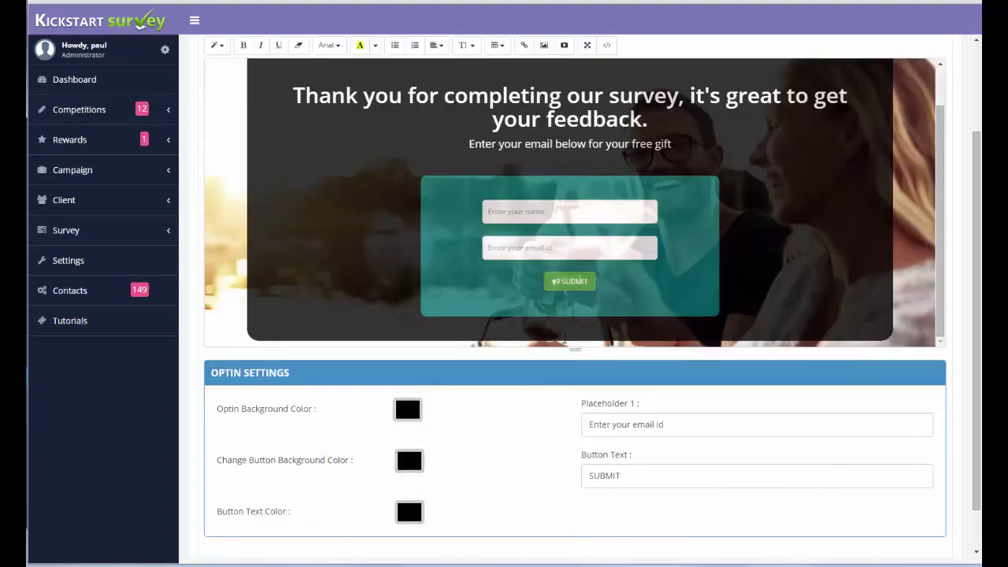
scroll(564, 339, up, 2)
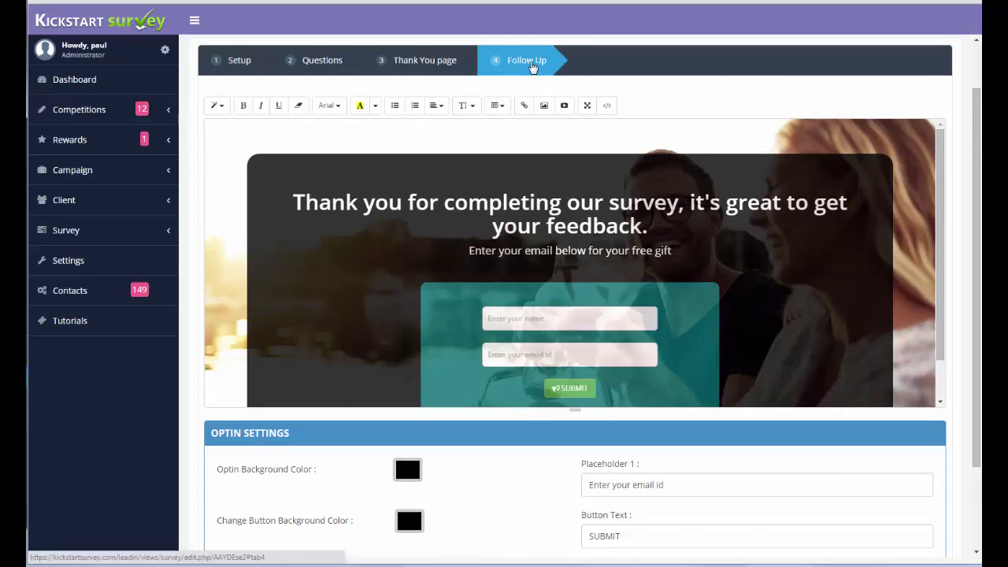
scroll(532, 67, up, 1)
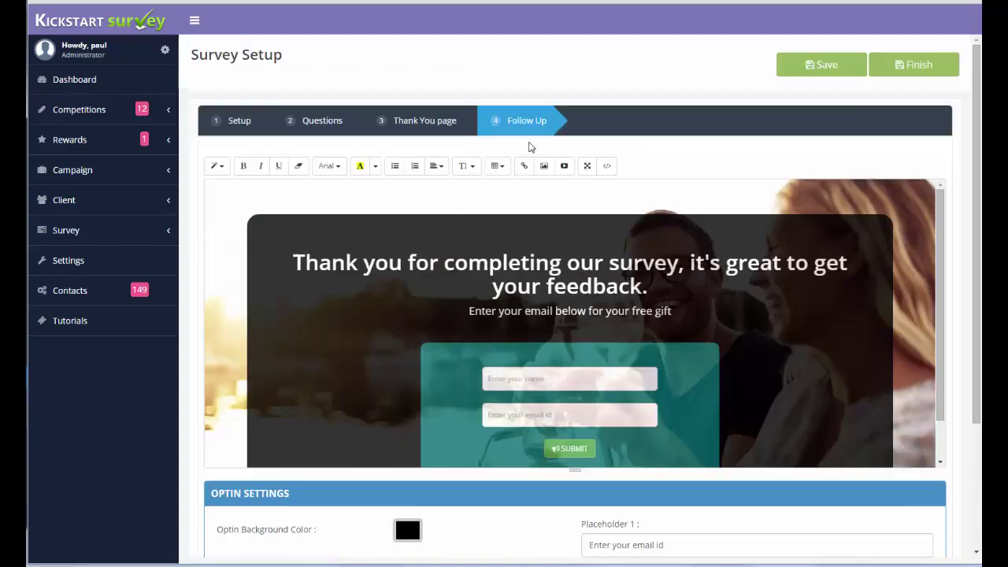
click(827, 64)
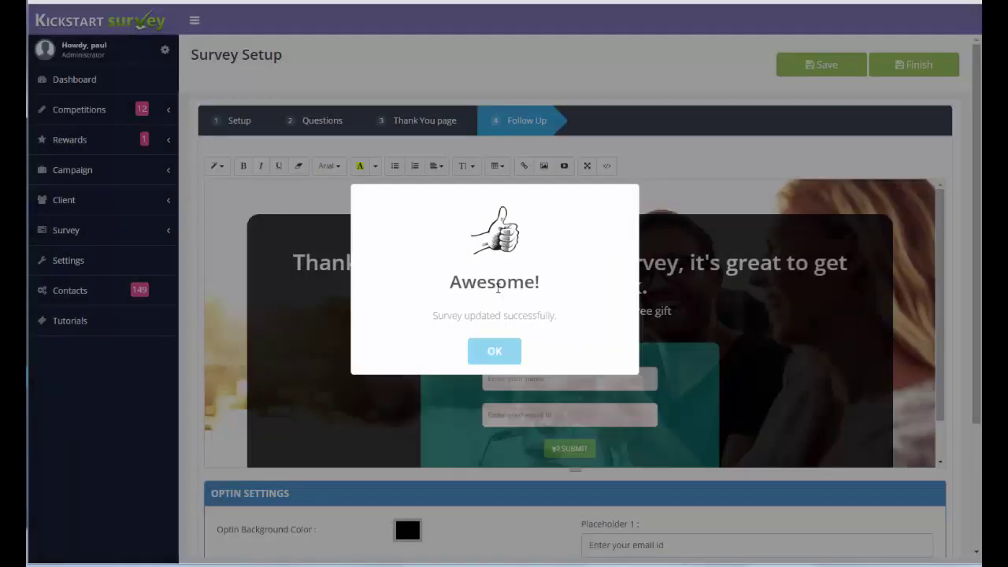
click(496, 352)
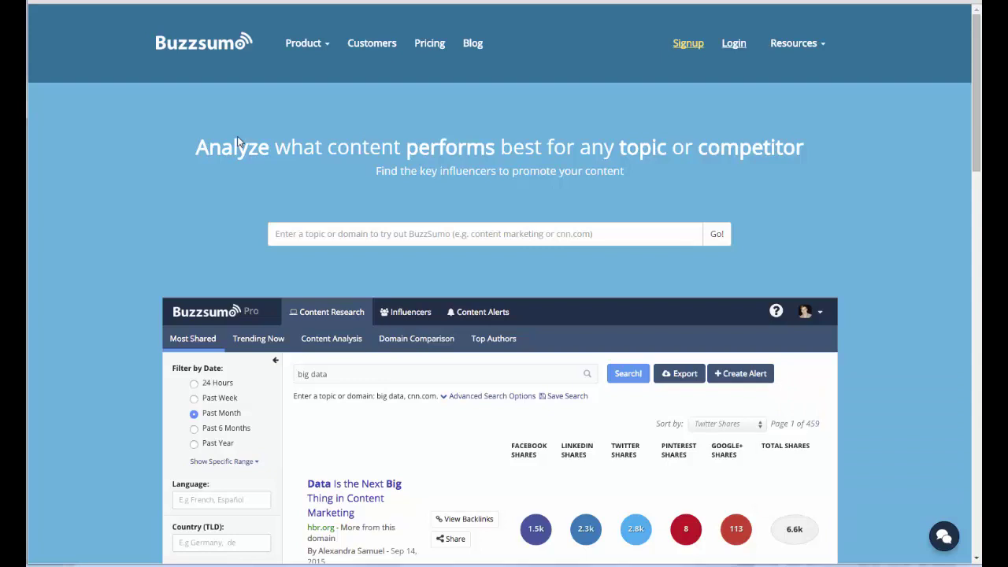
Switch to BuzzSumo, search for "dating" content and open the article "This Is How We Date Now"
click(351, 227)
text(dating)
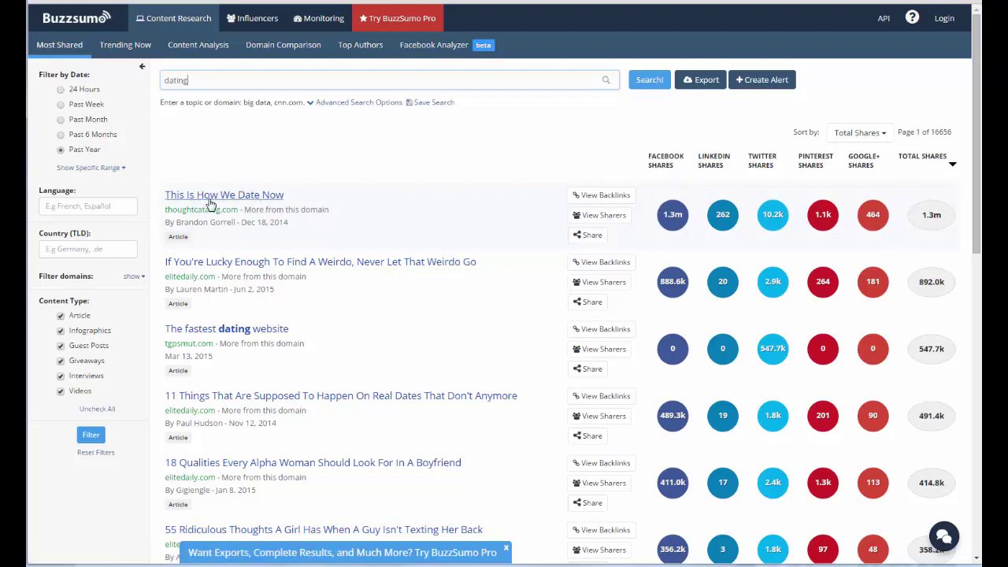
click(239, 201)
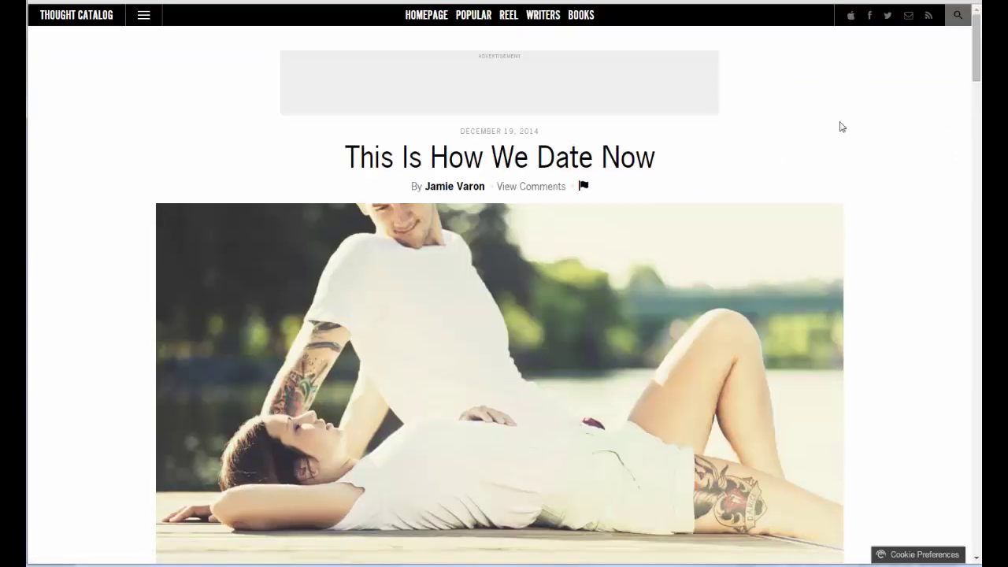
Look over the "This Is How We Date Now" article and copy its web address
scroll(563, 220, down, 3)
scroll(563, 221, up, 3)
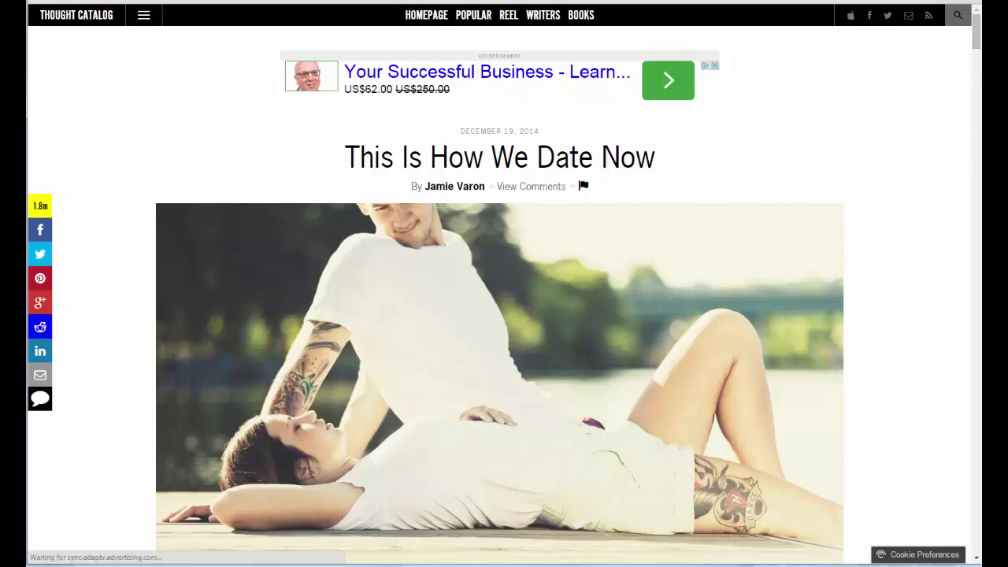
right_click(243, 0)
click(286, 29)
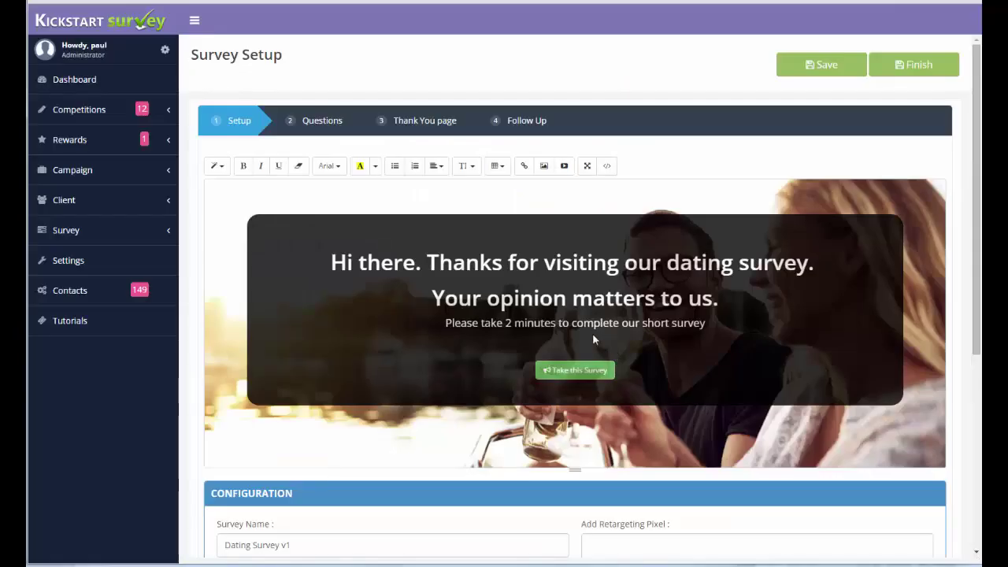
Switch back to Kickstart Survey, finish the survey setup and open the share settings of Dating Survey v1 from the running surveys
click(922, 67)
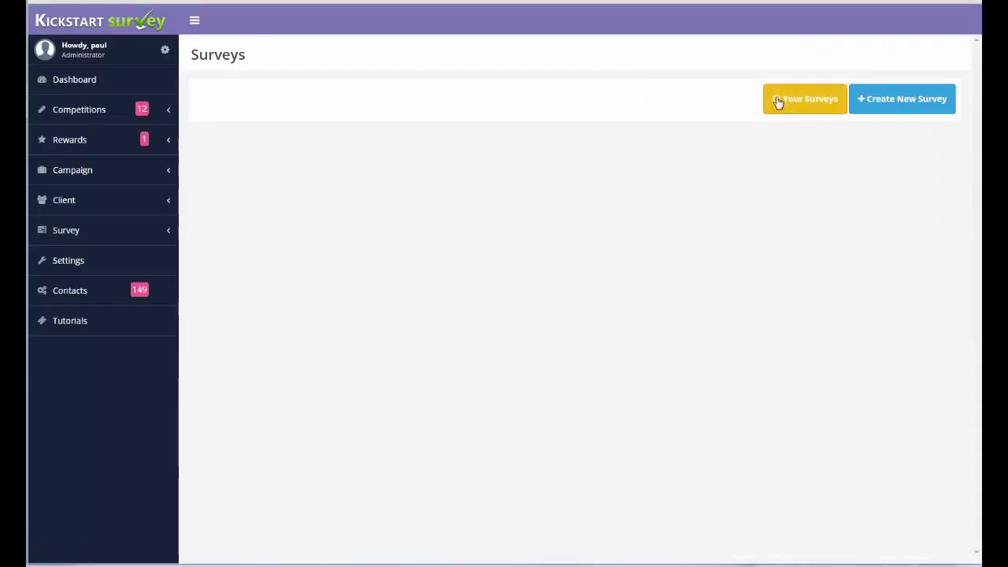
click(779, 103)
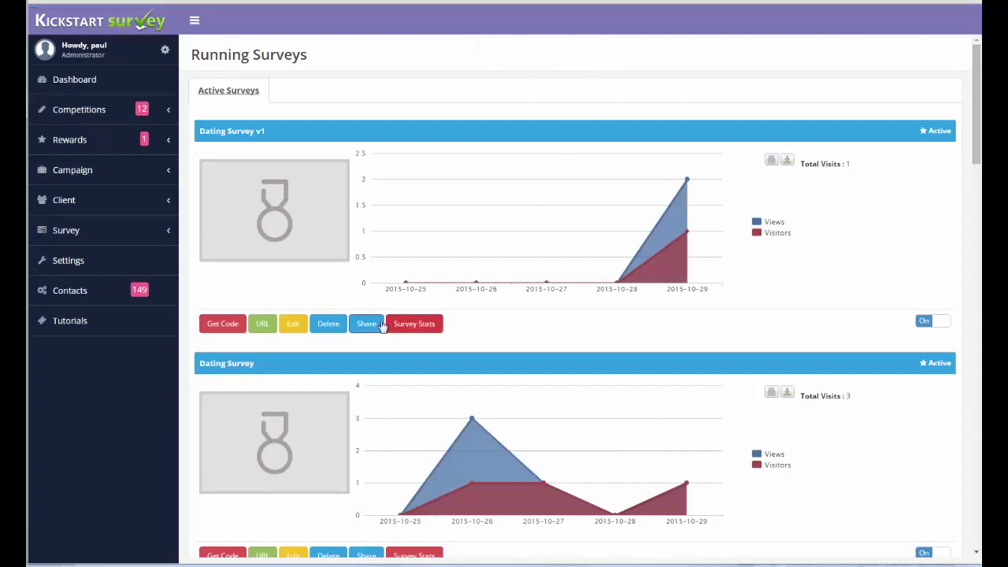
click(365, 324)
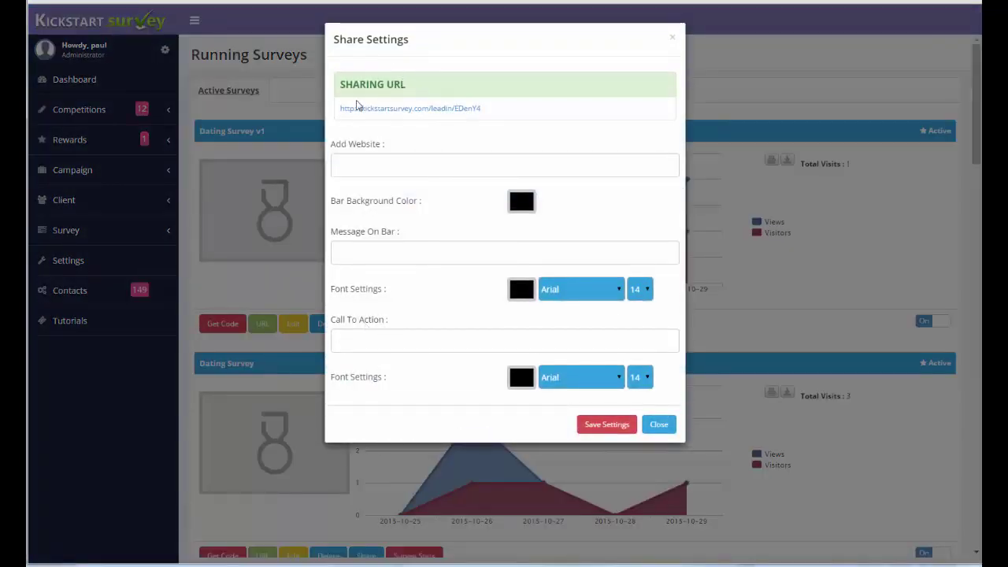
Set the share website to the copied article address and the bar message to "Take our survey and get a free Dating Guide"
click(362, 162)
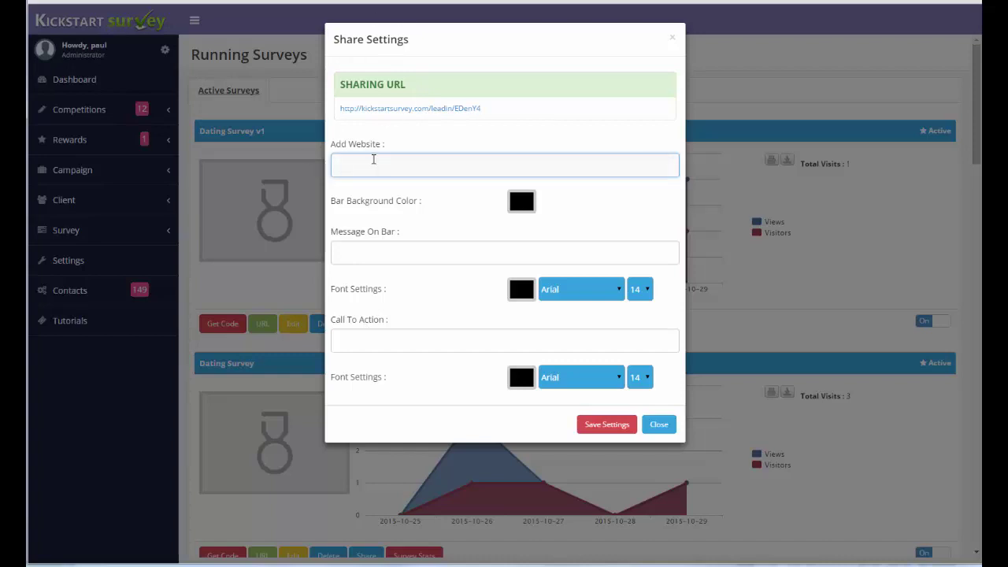
key(ctrl+v)
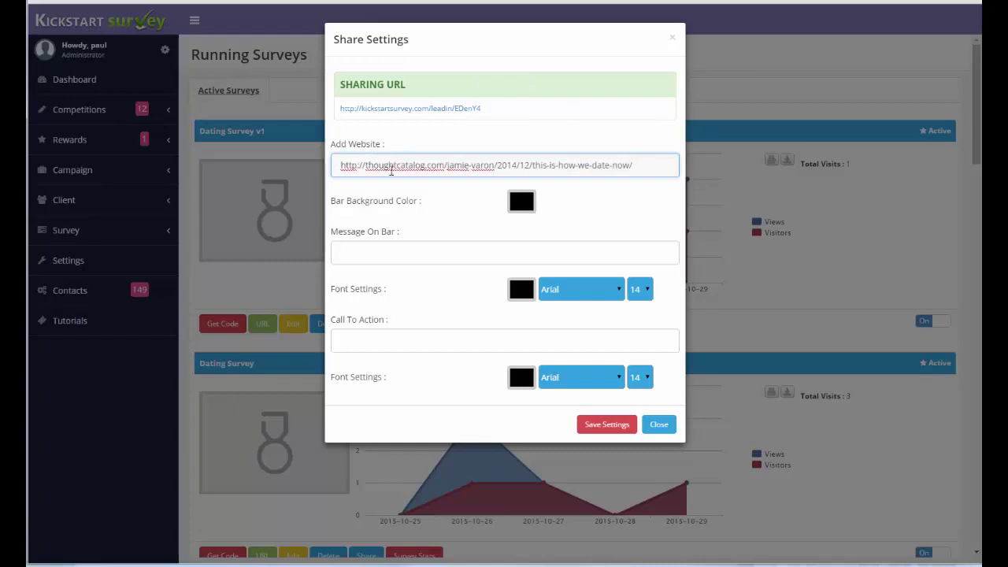
click(416, 256)
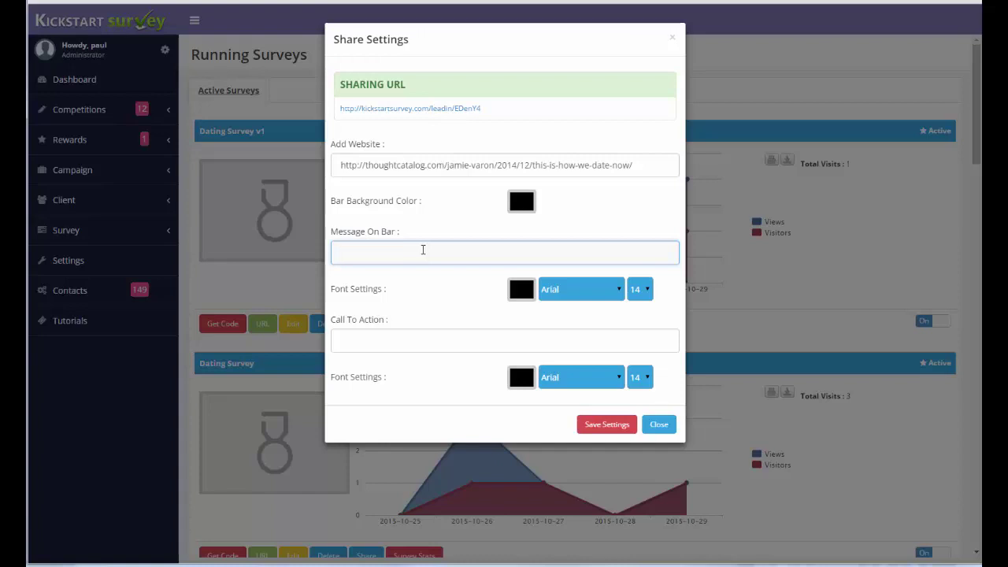
text(Take our survey)
key(BackSpace)
text(y and get)
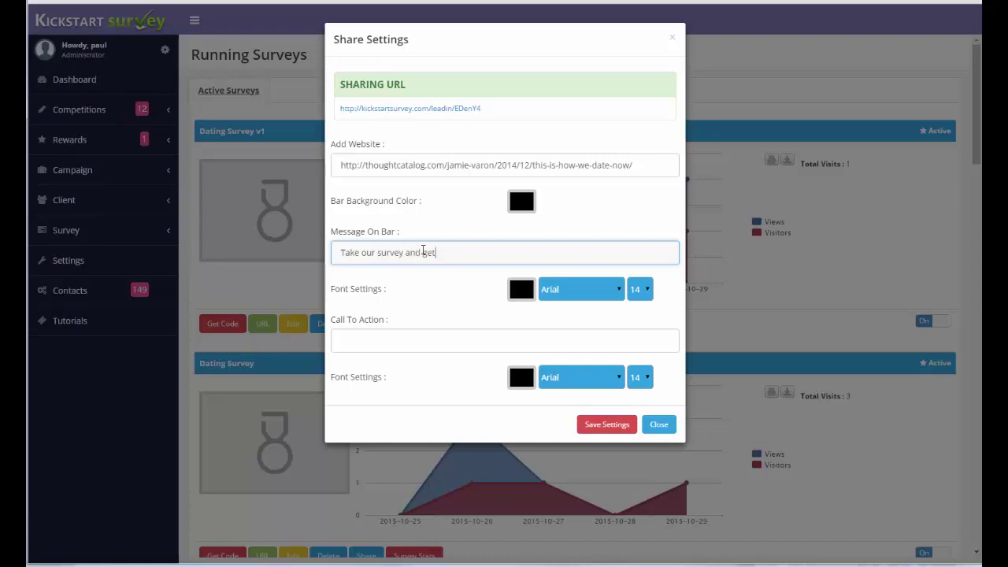
text( a free Dating Guide)
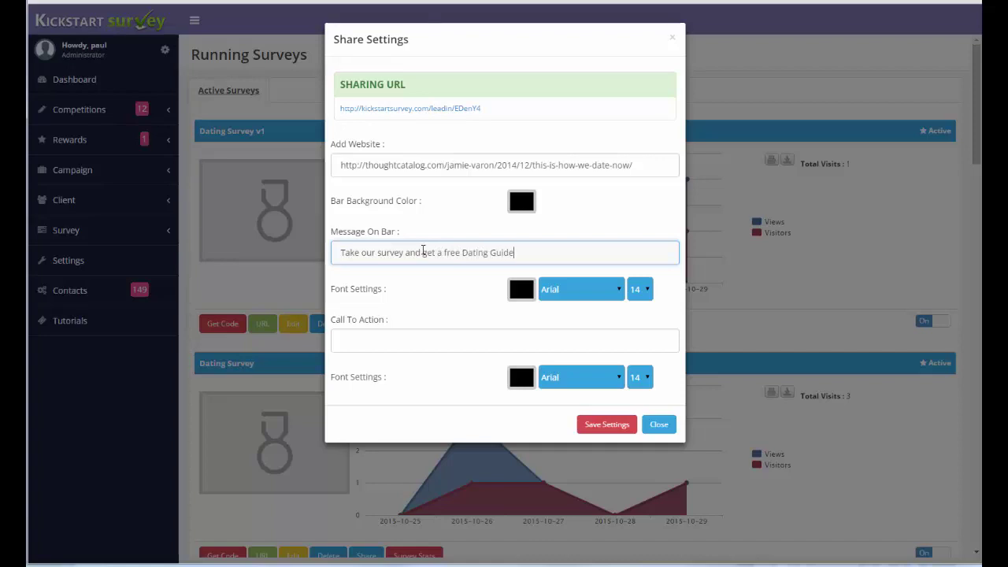
Set the share bar's call to action to "Click here now!" and save the share settings
click(391, 338)
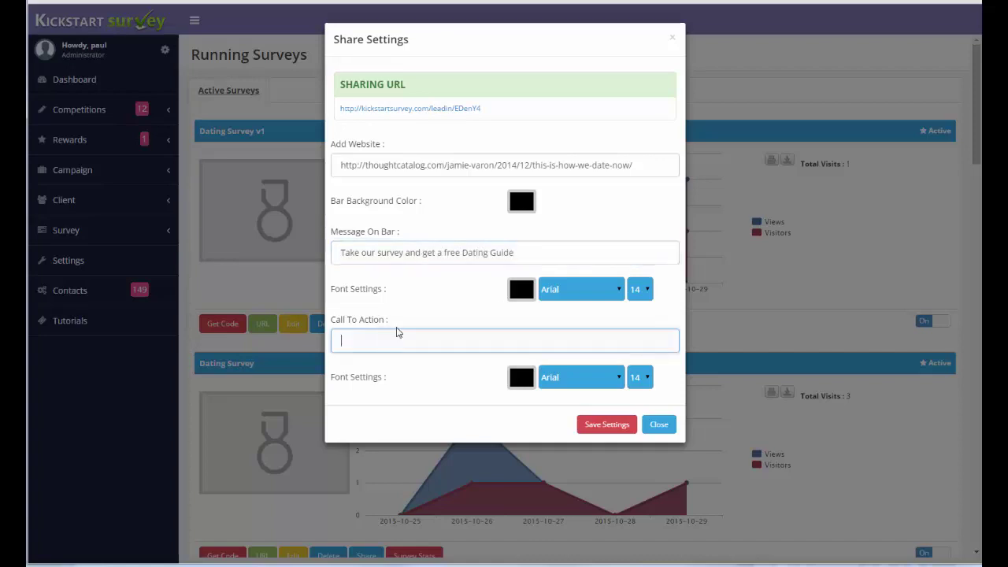
text(Clic)
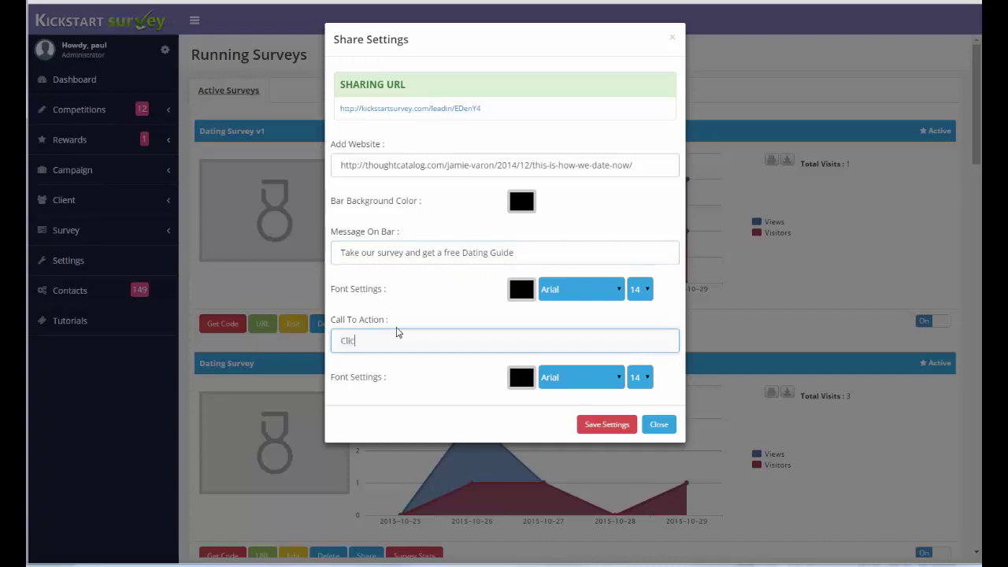
text(k here now!)
click(616, 425)
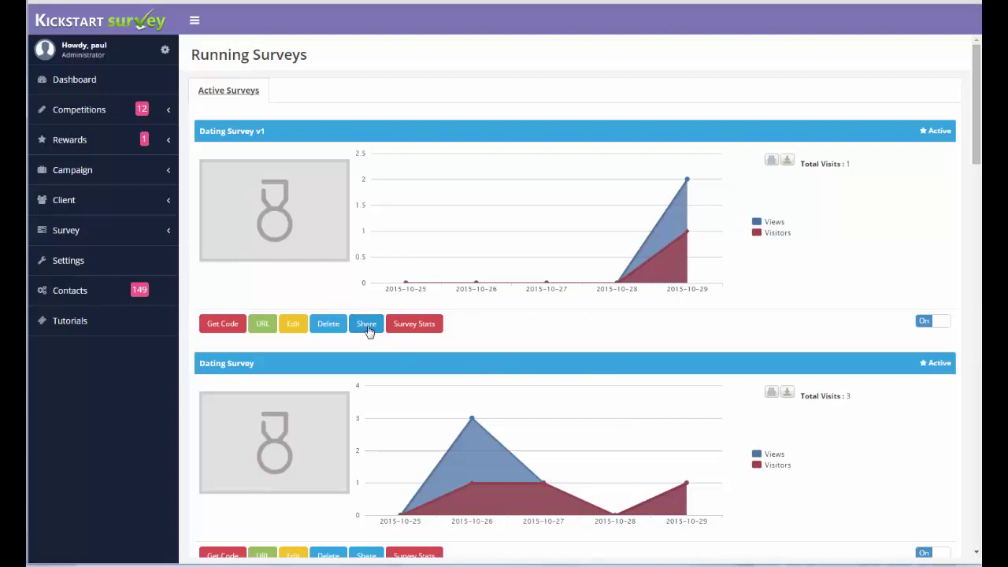
Reopen the share settings of Dating Survey v1 and open its sharing URL to view the article with the survey bar
click(367, 327)
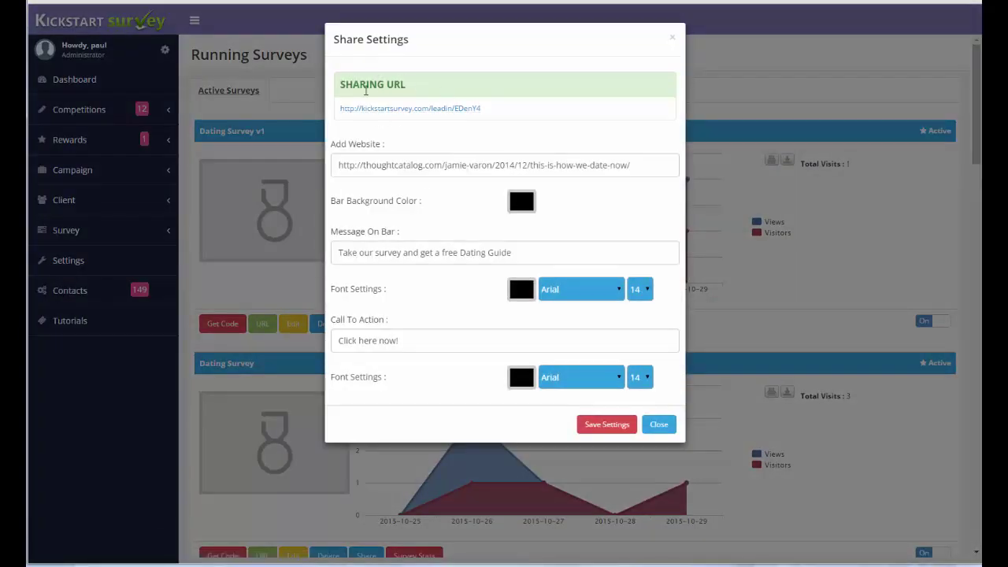
drag(504, 112, 335, 113)
click(361, 116)
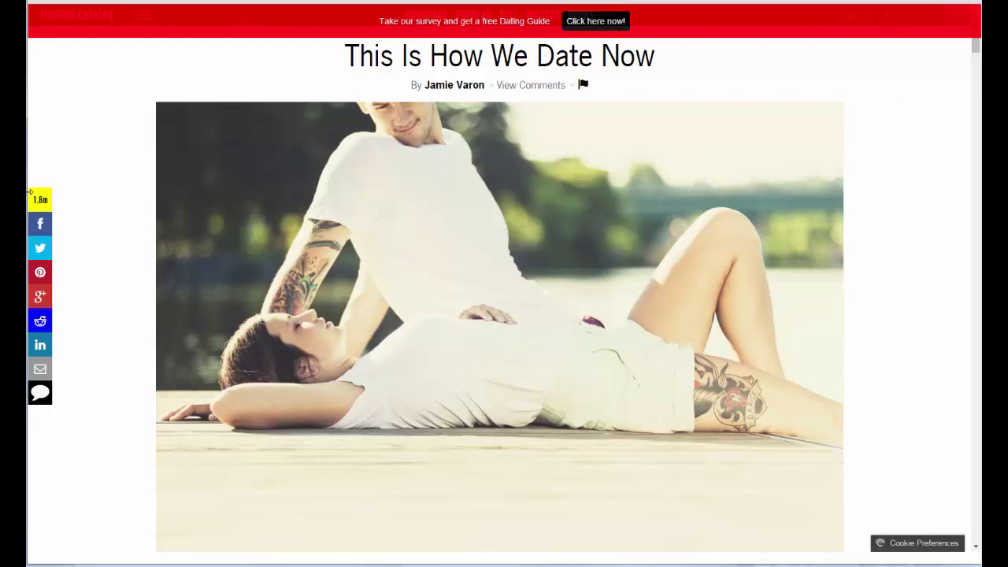
Take the survey from the article's call-to-action bar, choosing Dinner as the favourite type of date, and advance to the opt-in form
click(609, 24)
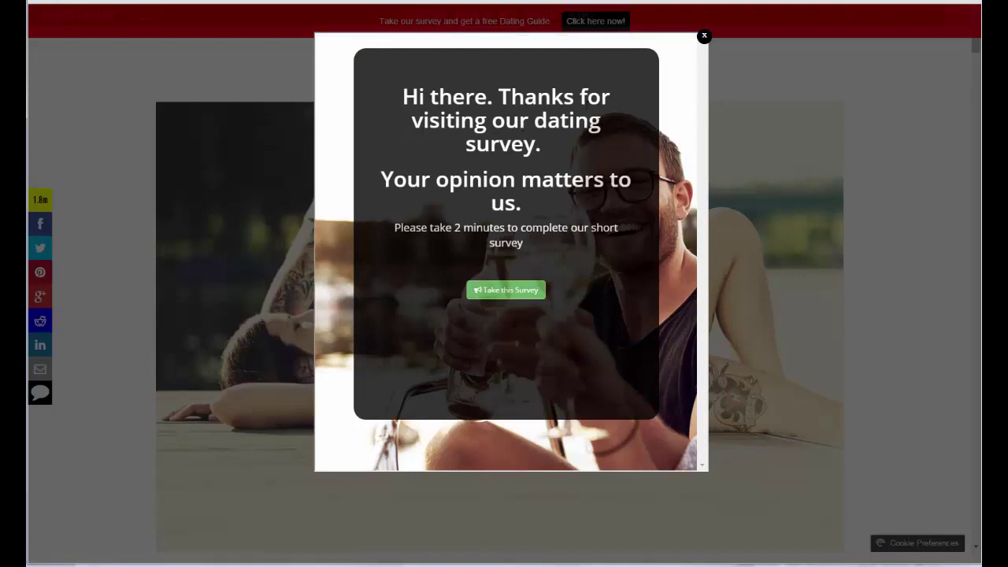
click(507, 290)
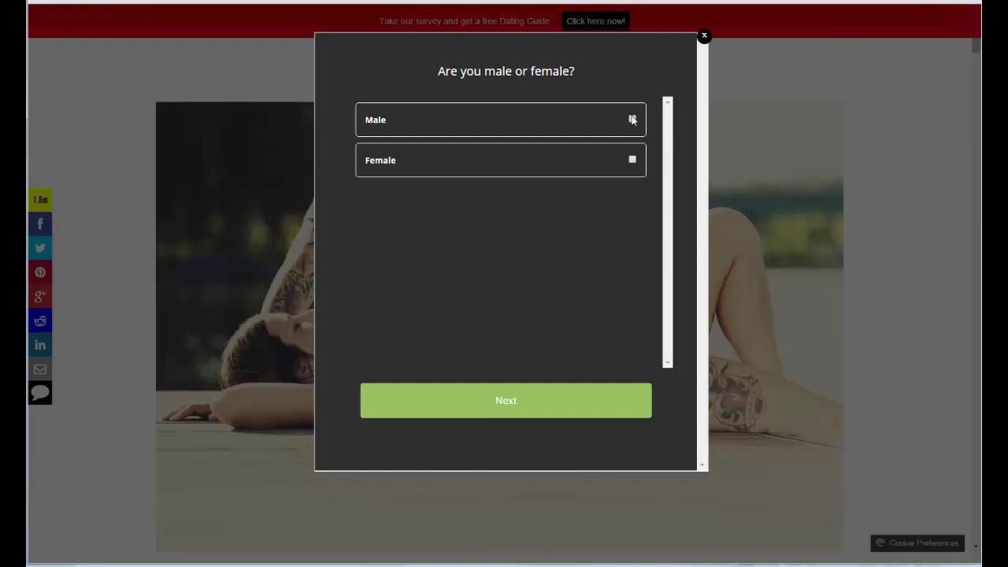
click(493, 411)
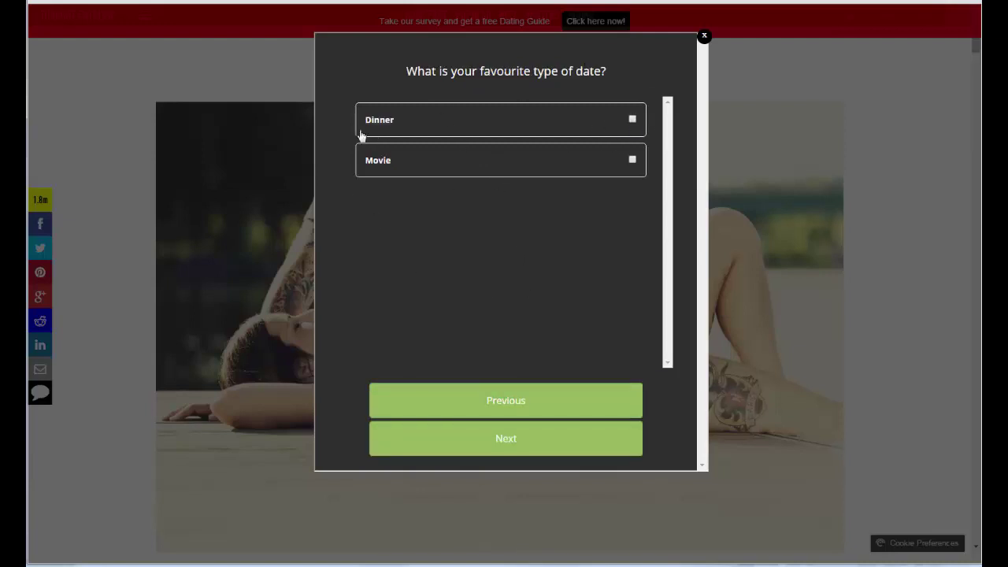
click(631, 120)
click(516, 441)
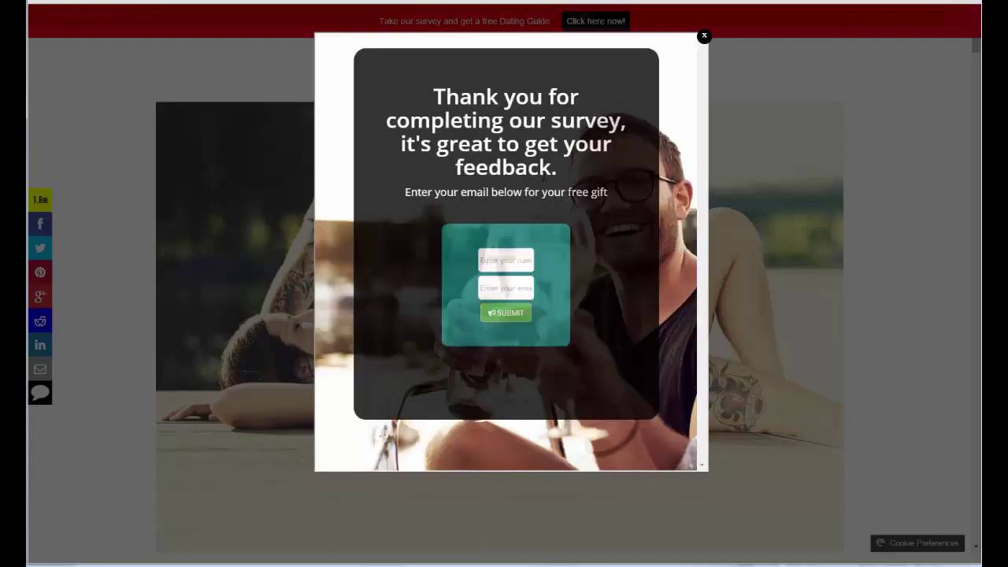